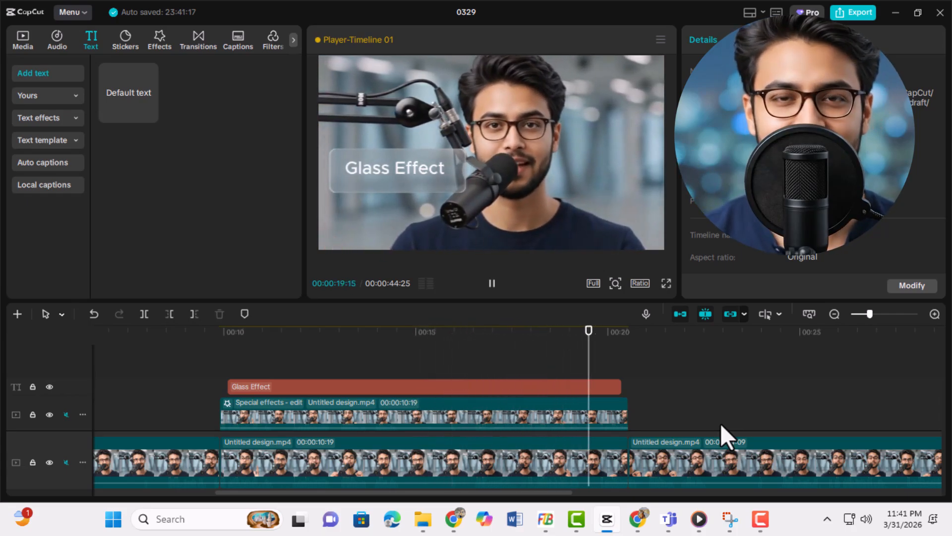
pyautogui.press('space')
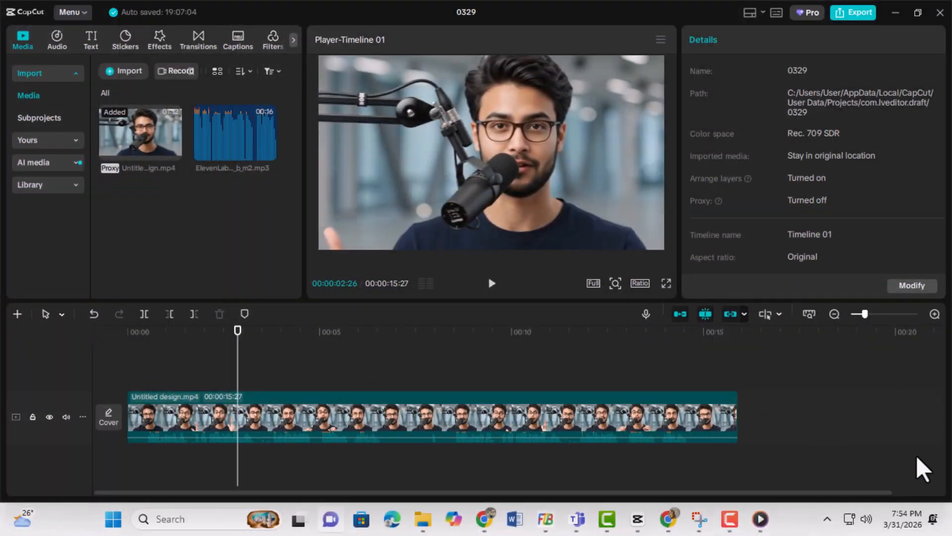
pyautogui.click(686, 413)
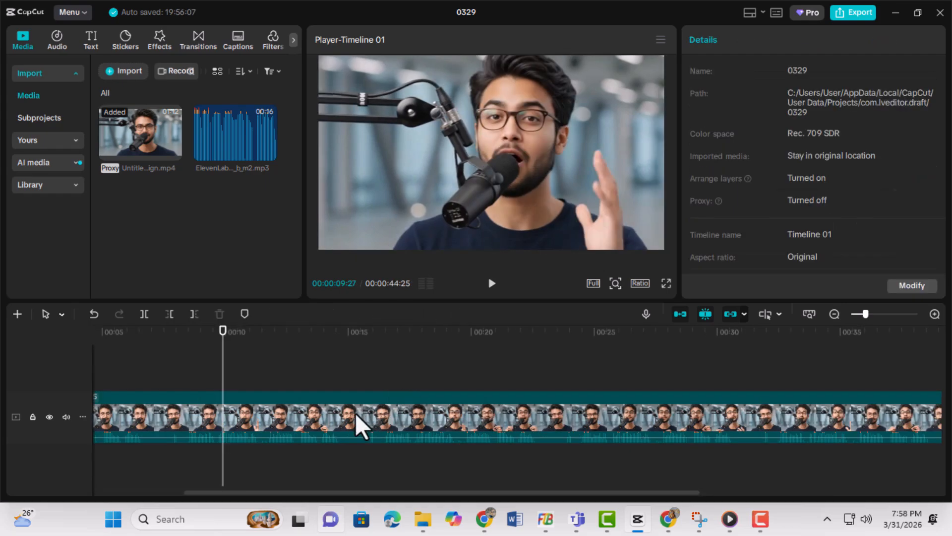
# Step: Split the main video clip at 00:00:09:27 and 00:00:20:16 to isolate the middle segment
pyautogui.click(356, 412)
pyautogui.hotkey('ctrl', 'b')
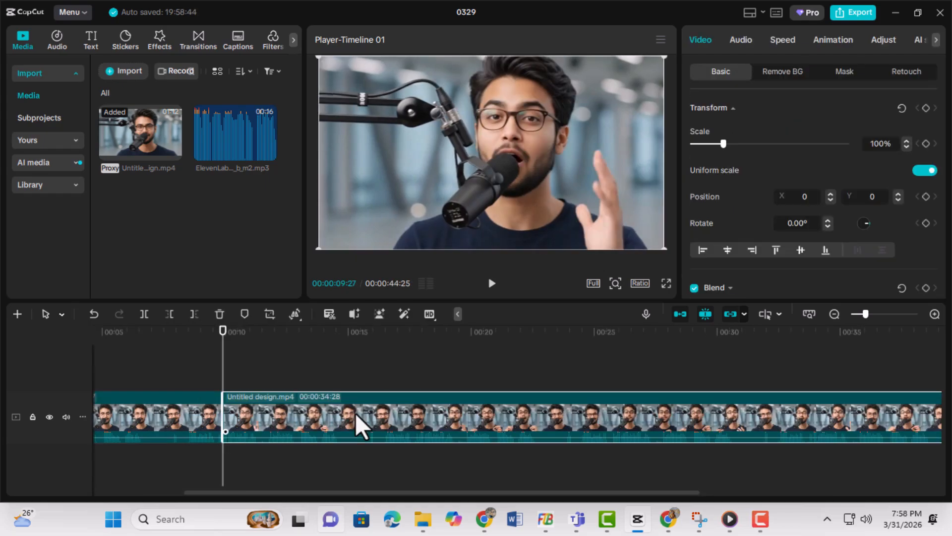
pyautogui.click(484, 332)
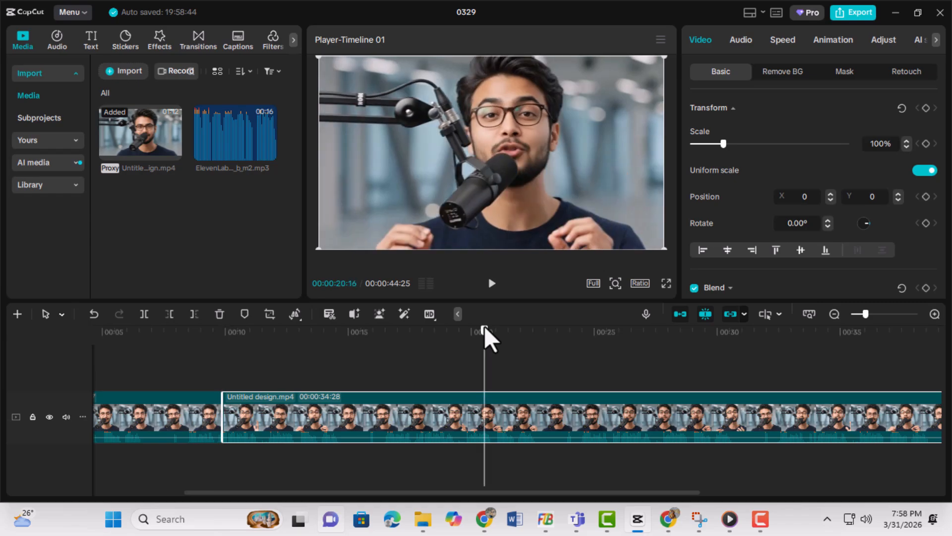
pyautogui.hotkey('ctrl', 'b')
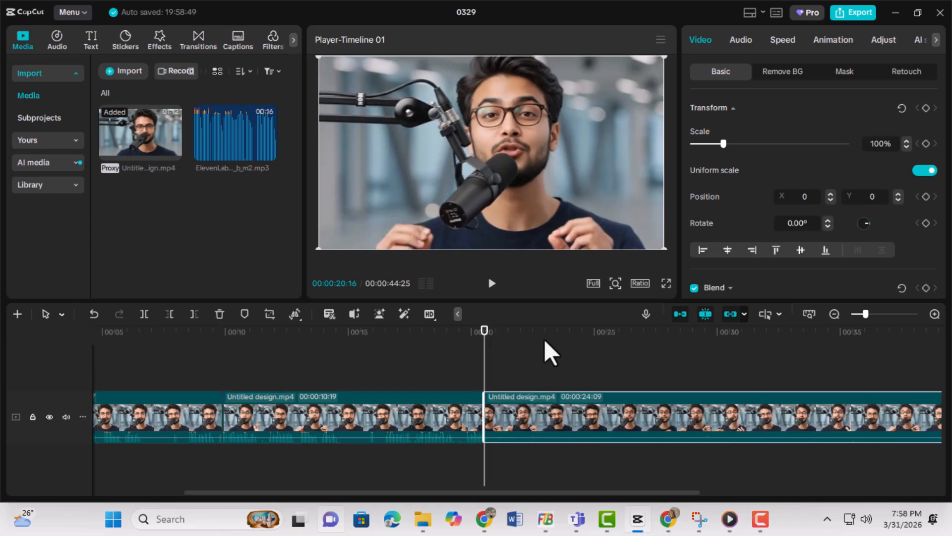
pyautogui.click(395, 407)
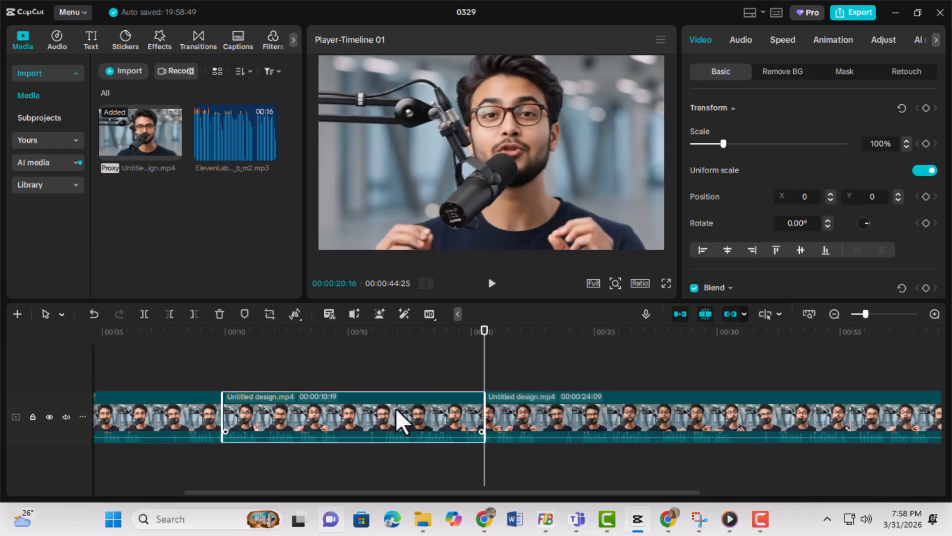
pyautogui.click(350, 331)
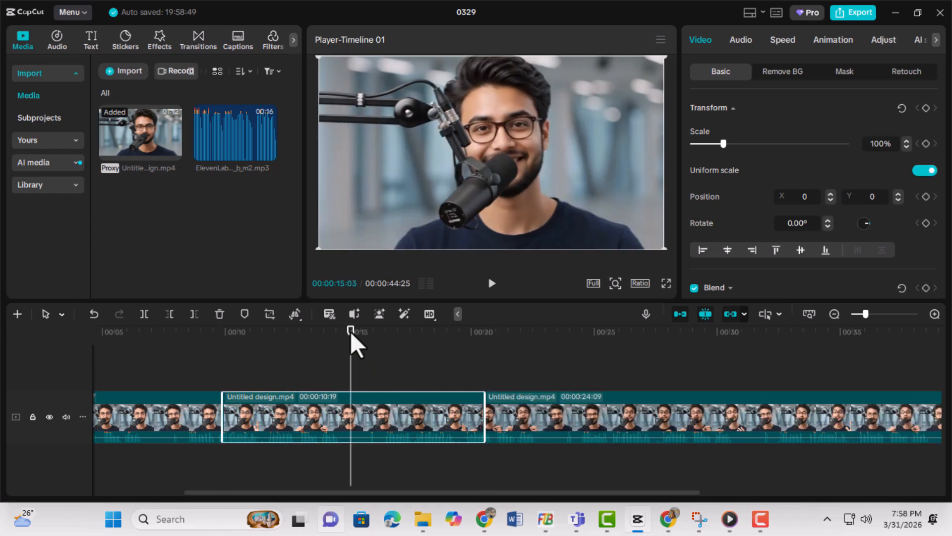
# Step: Add a default text clip above the middle video segment, spanning its full length, and delete its text content
pyautogui.click(91, 39)
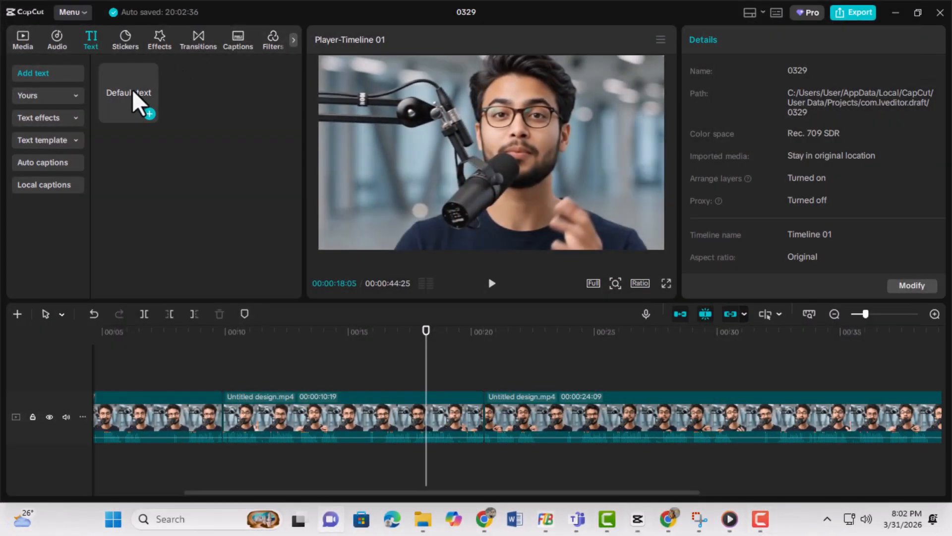
pyautogui.moveTo(132, 89); pyautogui.dragTo(478, 402)
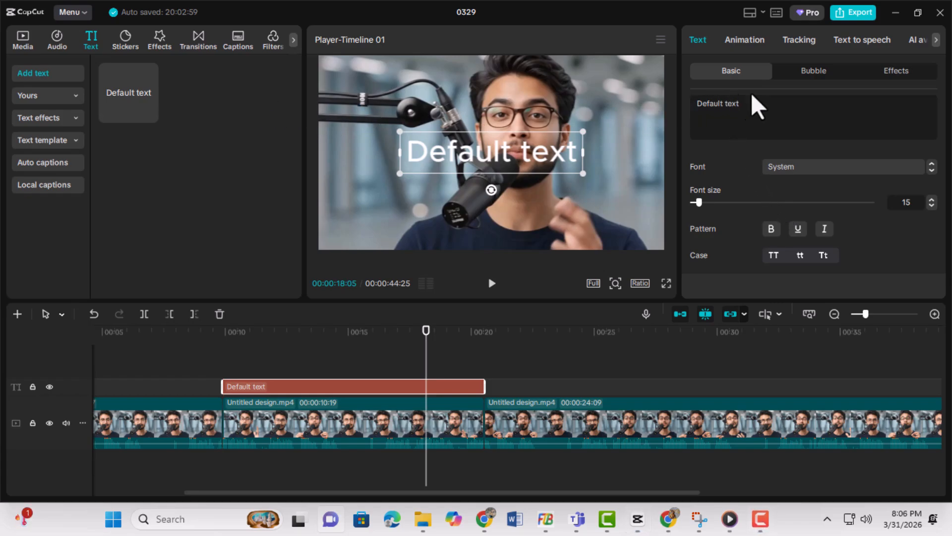
pyautogui.click(756, 109)
pyautogui.hotkey('ctrl', 'a')
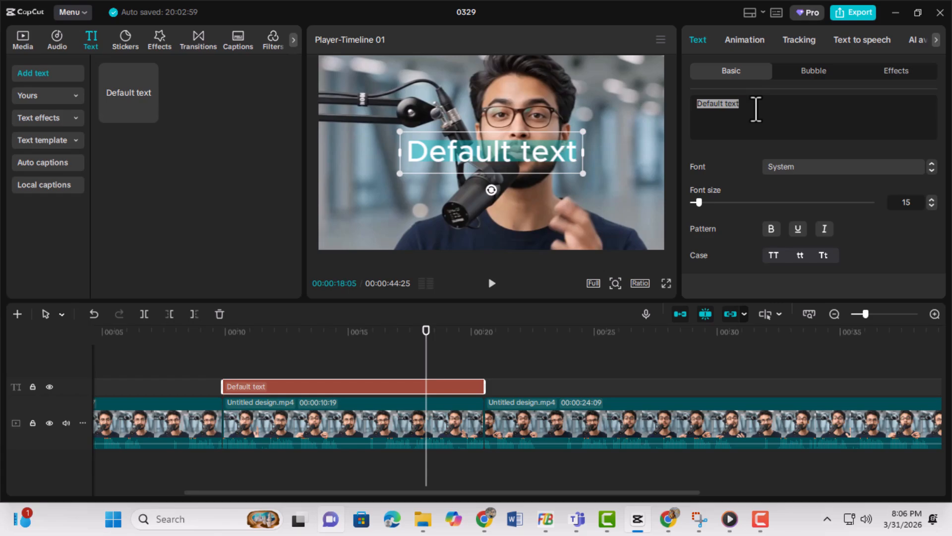
pyautogui.press('BackSpace')
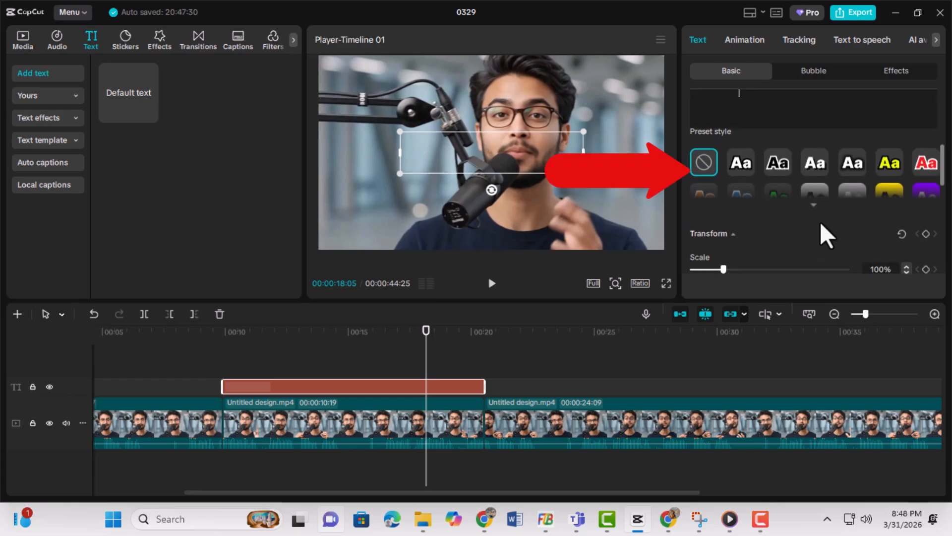
# Step: Enable the background of the empty text clip and change its color from black to a near-white tone
pyautogui.scroll(-5, 821, 224)
pyautogui.scroll(-2, 820, 222)
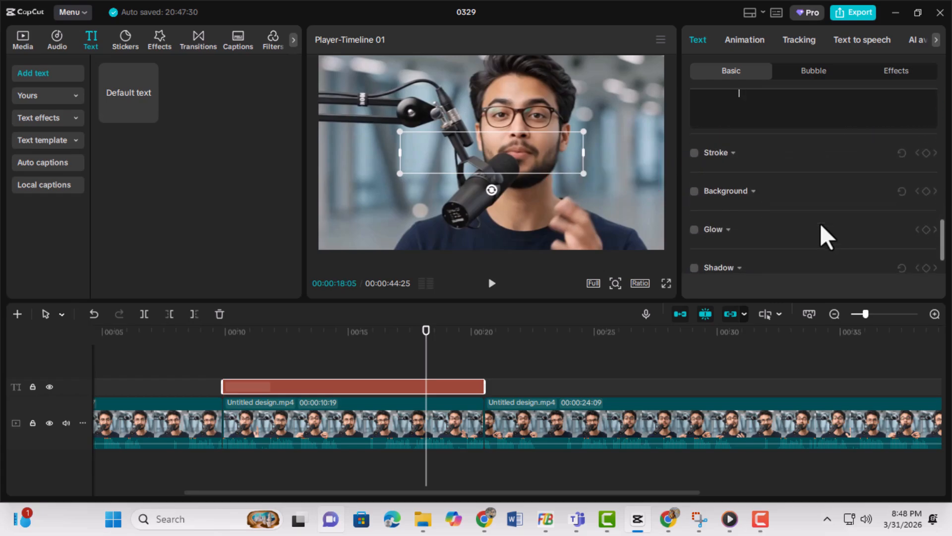
pyautogui.click(694, 191)
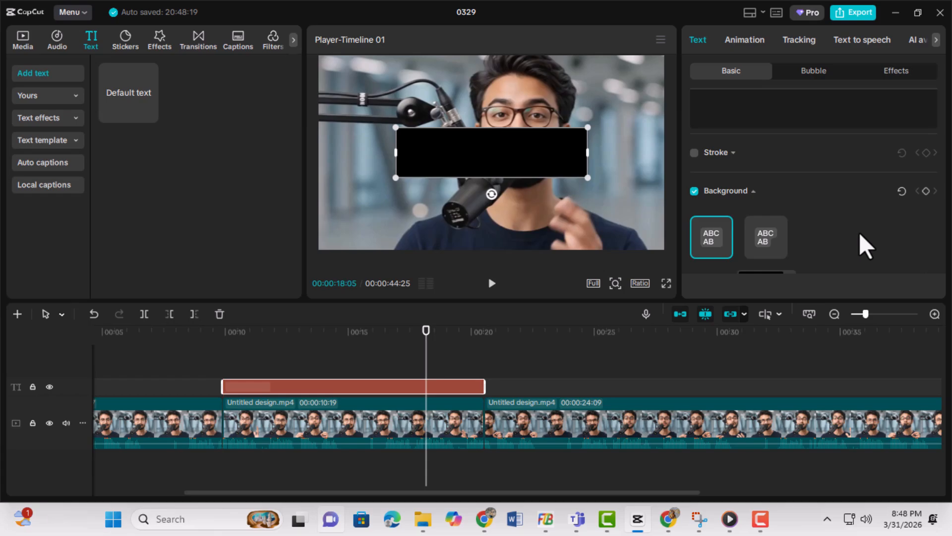
pyautogui.scroll(-2, 859, 232)
pyautogui.click(790, 227)
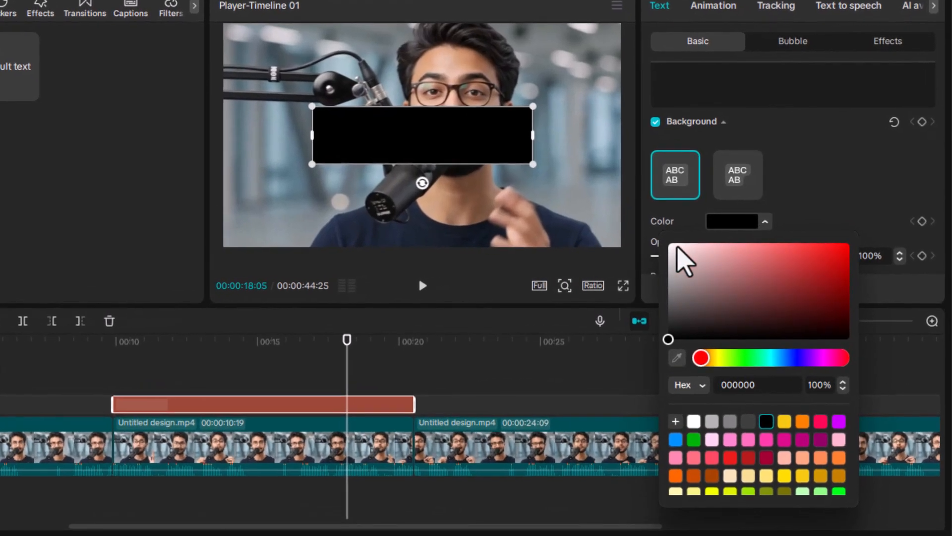
pyautogui.click(672, 245)
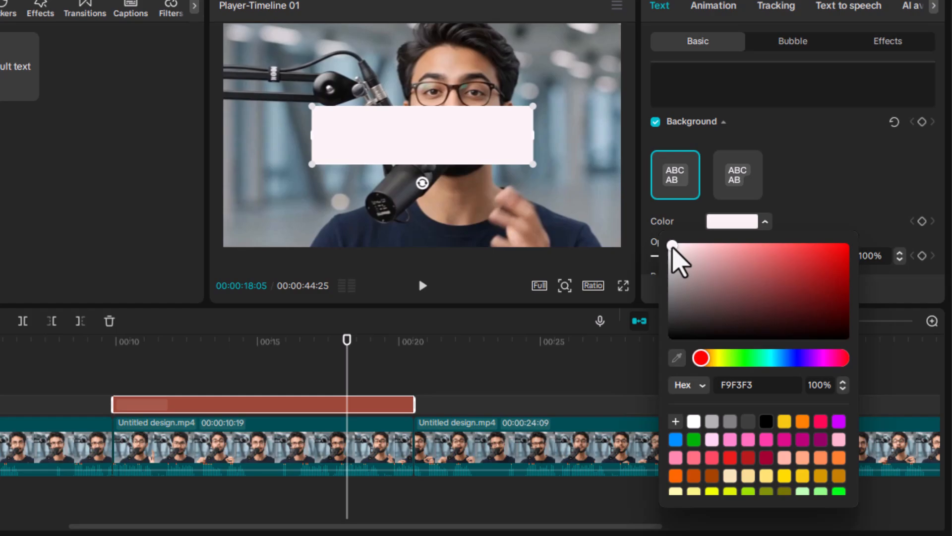
pyautogui.moveTo(673, 247); pyautogui.dragTo(672, 245)
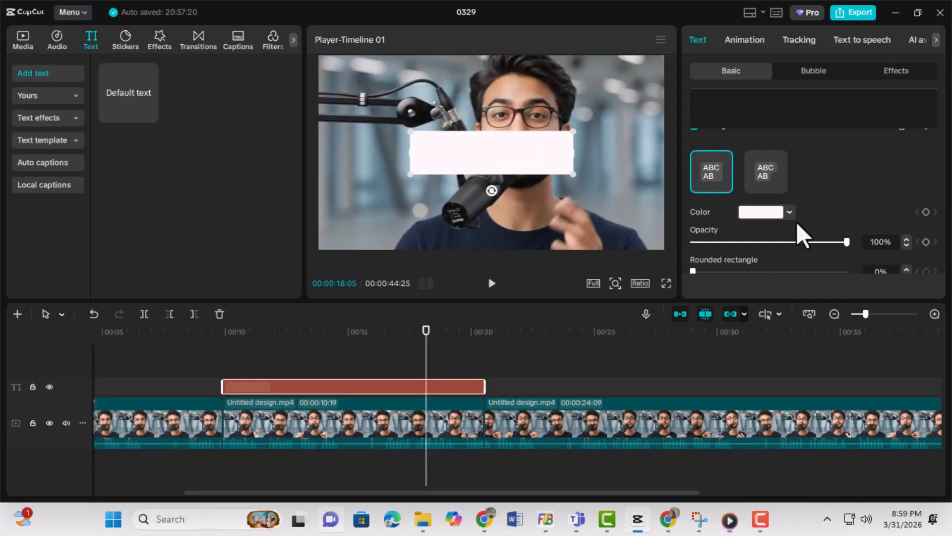
# Step: Set the text clip's font size to 72 so its background fills the frame, and convert it into a compound clip
pyautogui.scroll(10, 797, 221)
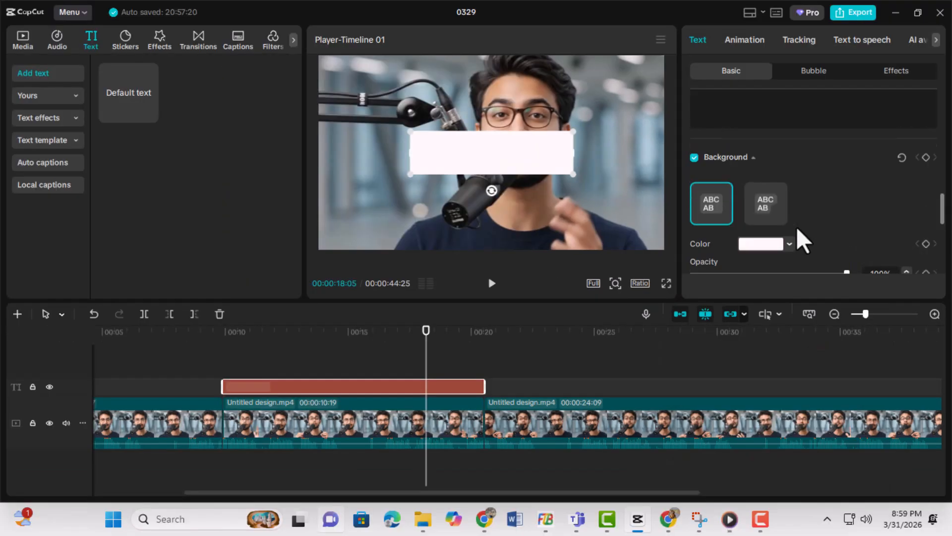
pyautogui.scroll(5, 800, 246)
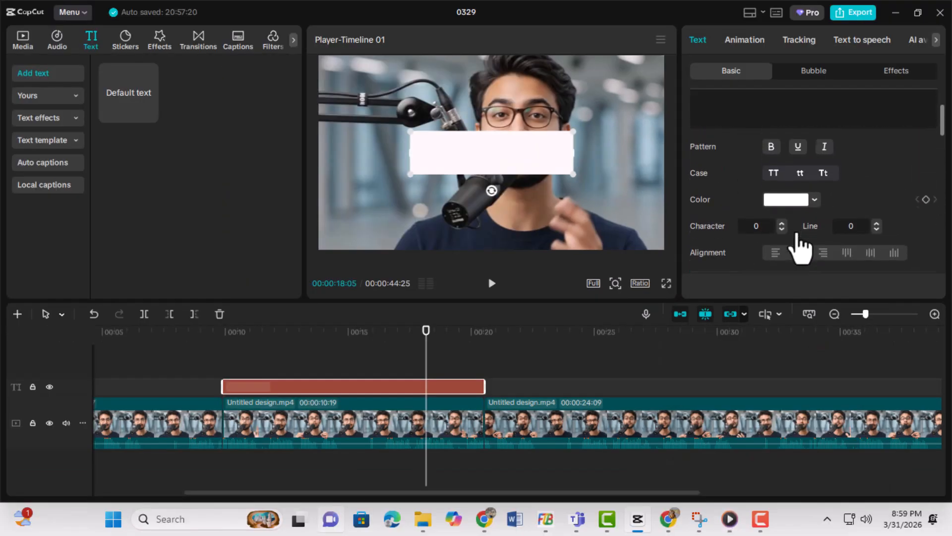
pyautogui.moveTo(701, 201); pyautogui.dragTo(736, 208)
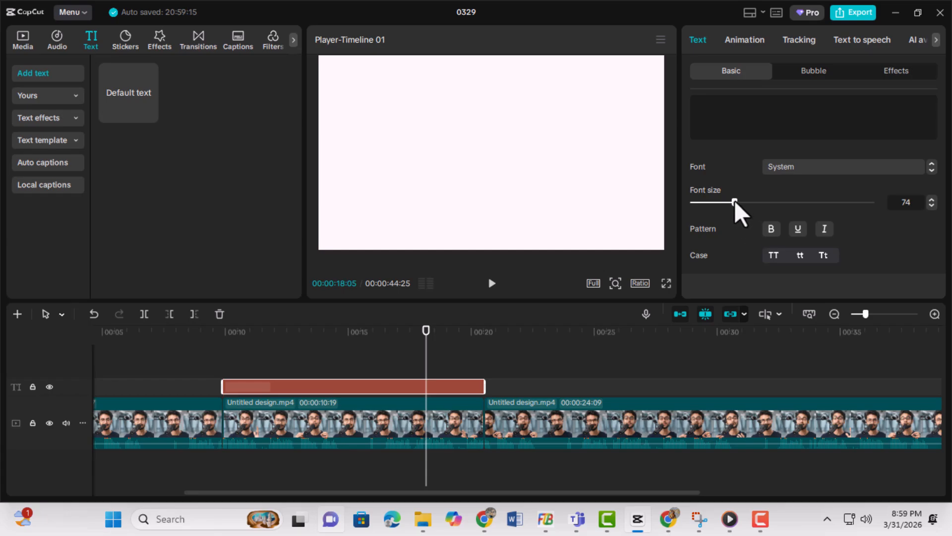
pyautogui.moveTo(735, 201); pyautogui.dragTo(733, 200)
pyautogui.rightClick(378, 385)
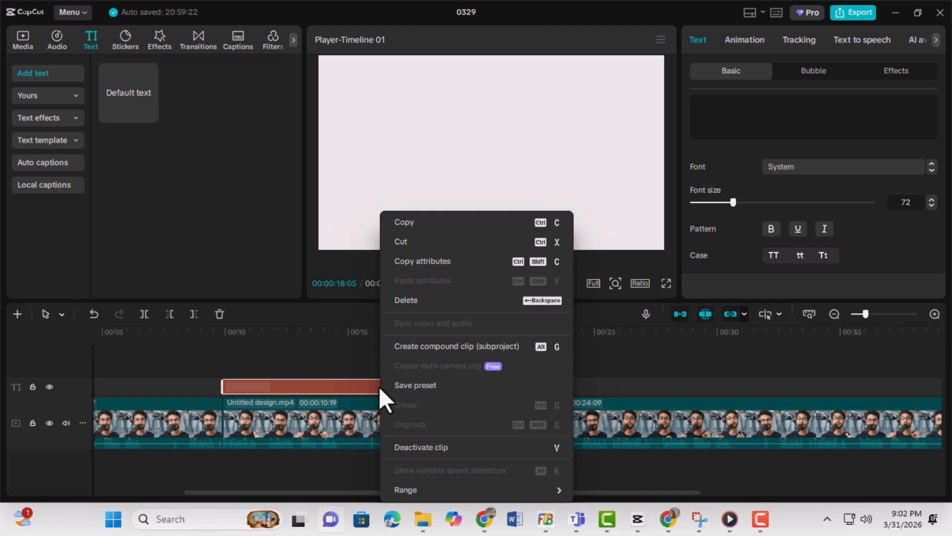
pyautogui.click(441, 346)
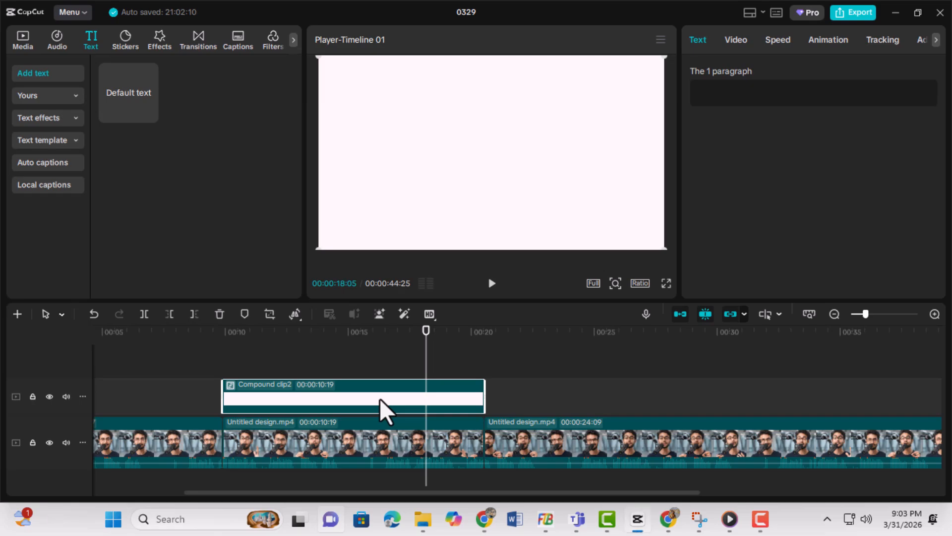
# Step: Add a rectangle mask to the compound clip, about 971 by 323 in size, positioned at about X -375, Y -112
pyautogui.click(734, 42)
pyautogui.click(843, 72)
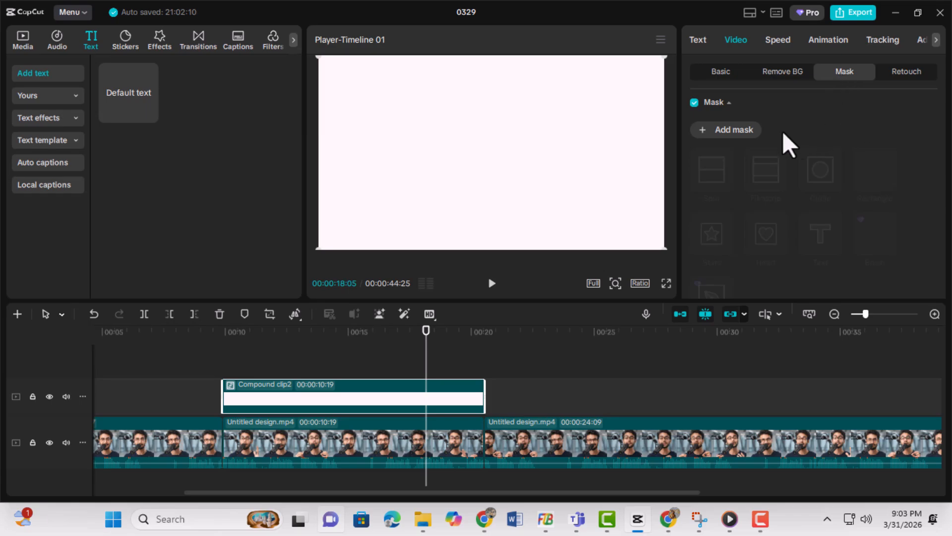
pyautogui.click(742, 131)
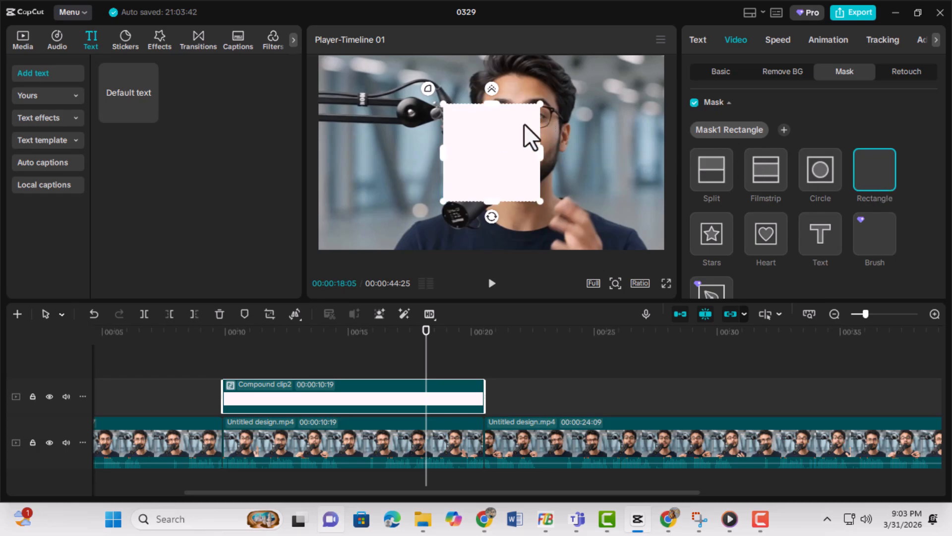
pyautogui.moveTo(540, 150); pyautogui.dragTo(578, 151)
pyautogui.moveTo(495, 103); pyautogui.dragTo(465, 165)
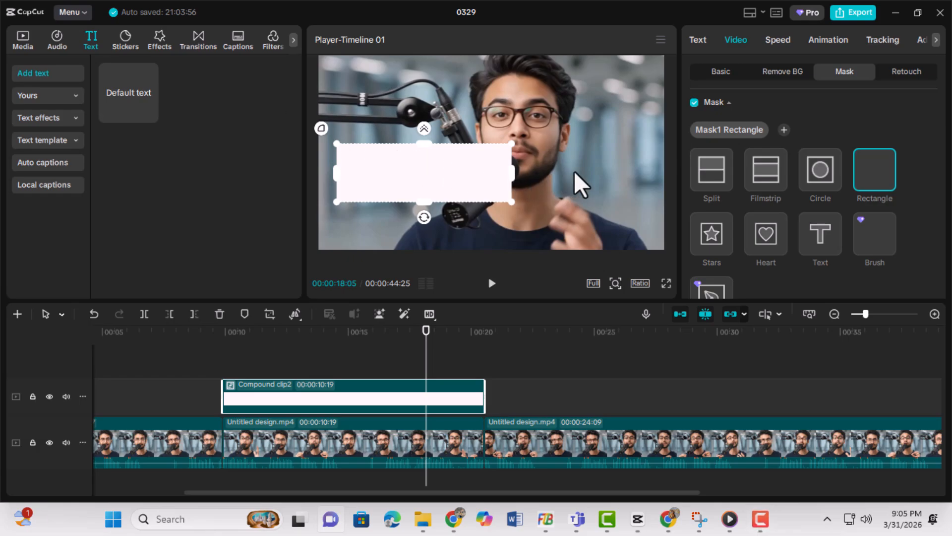
# Step: Set the mask's round corners to 30, then shrink it to about 762 by 254 at about X -522, Y -100
pyautogui.scroll(-4, 919, 224)
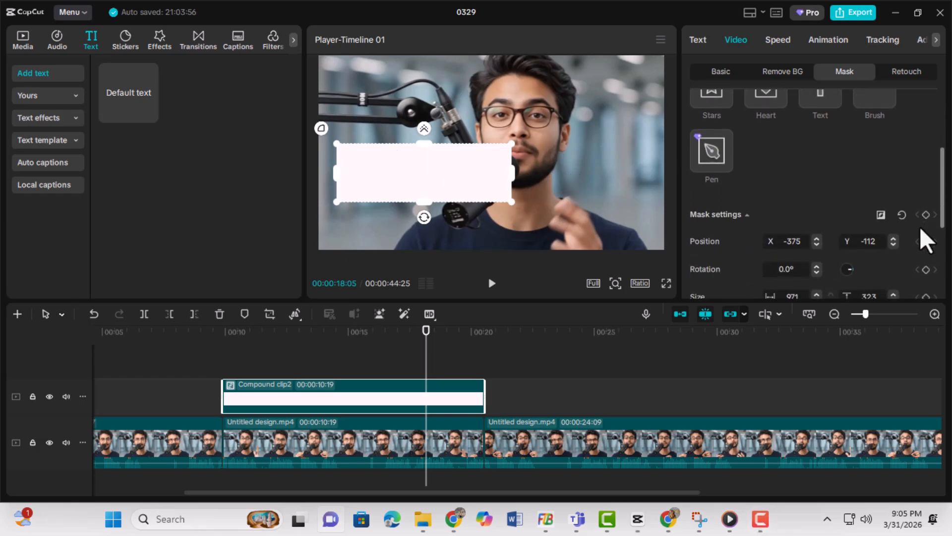
pyautogui.scroll(-3, 904, 230)
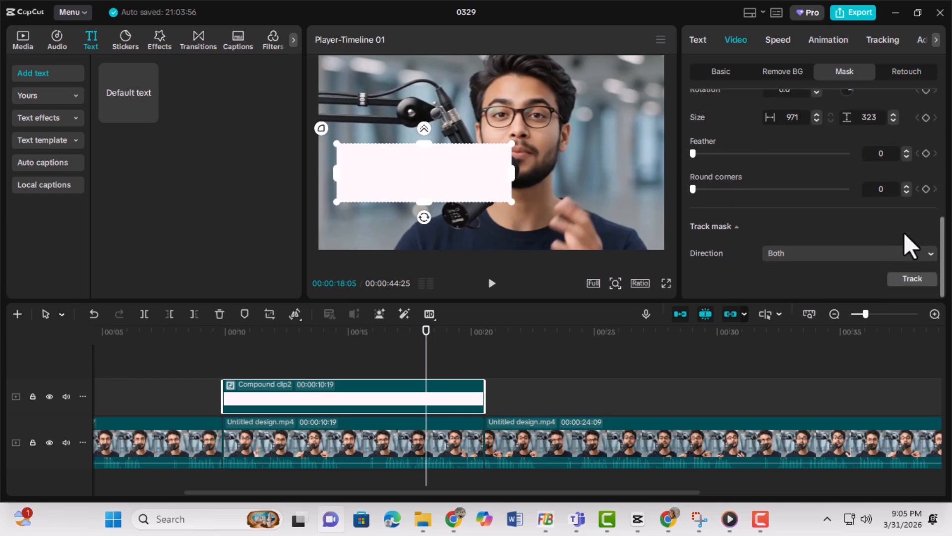
pyautogui.click(883, 189)
pyautogui.write('30')
pyautogui.press('Return')
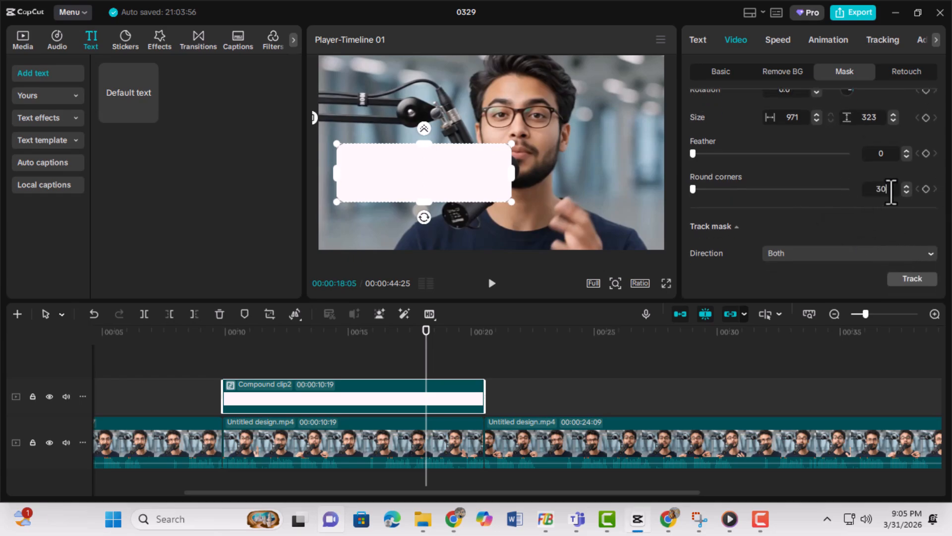
pyautogui.moveTo(511, 202); pyautogui.dragTo(439, 185)
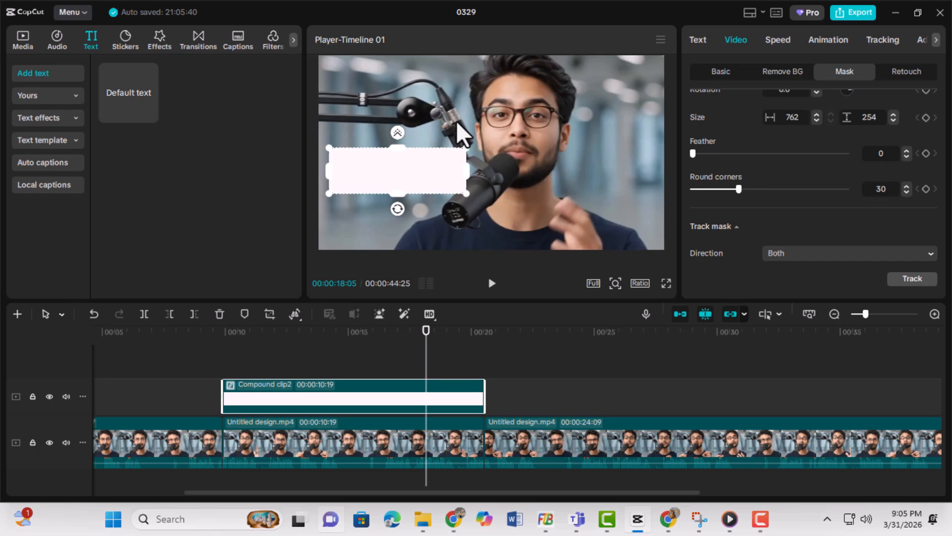
# Step: Add a Size keyframe for the compound clip's mask at 00:00:11:05
pyautogui.click(515, 388)
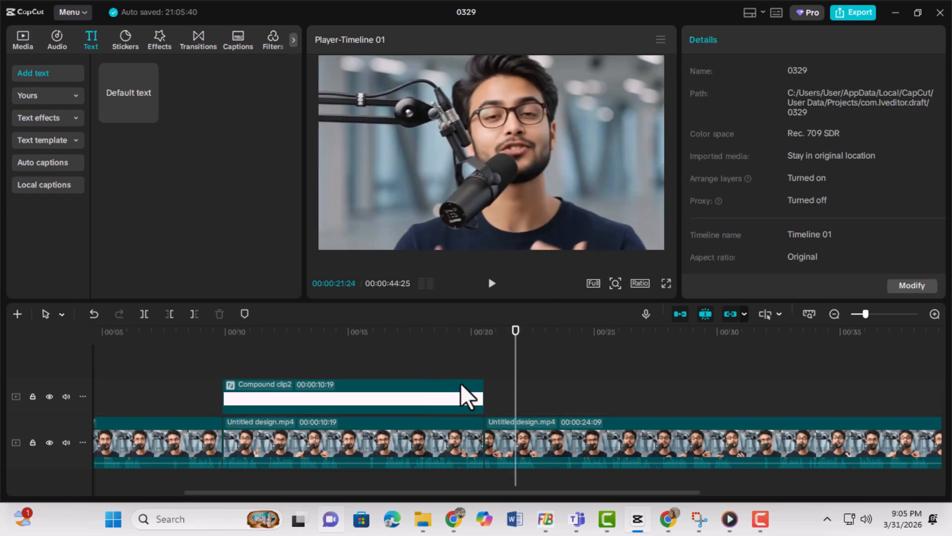
pyautogui.click(434, 330)
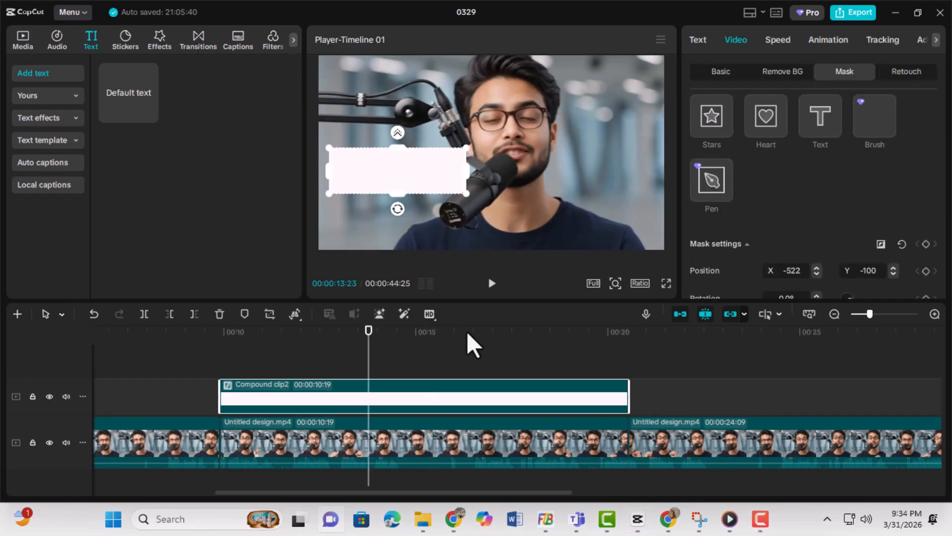
pyautogui.click(242, 331)
pyautogui.moveTo(243, 345); pyautogui.dragTo(269, 351)
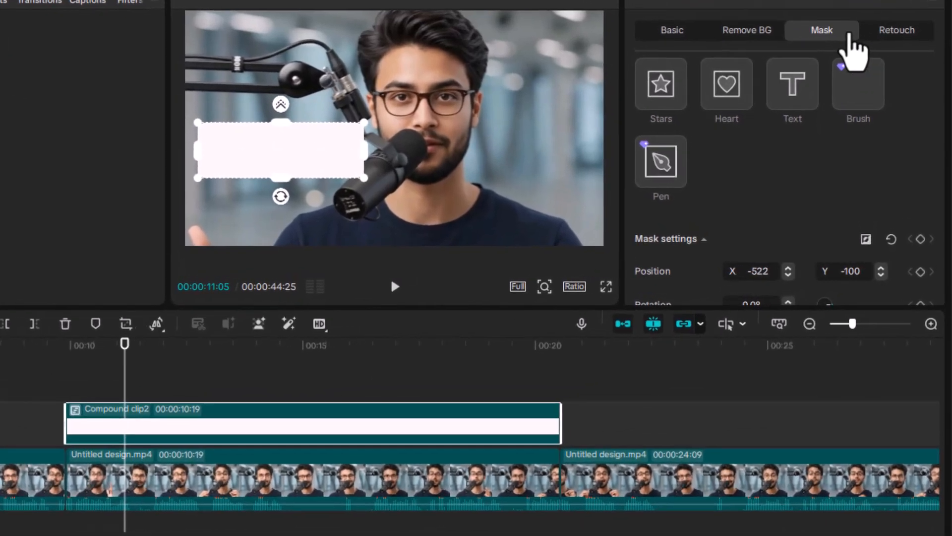
pyautogui.scroll(-2, 838, 238)
pyautogui.scroll(-2, 816, 233)
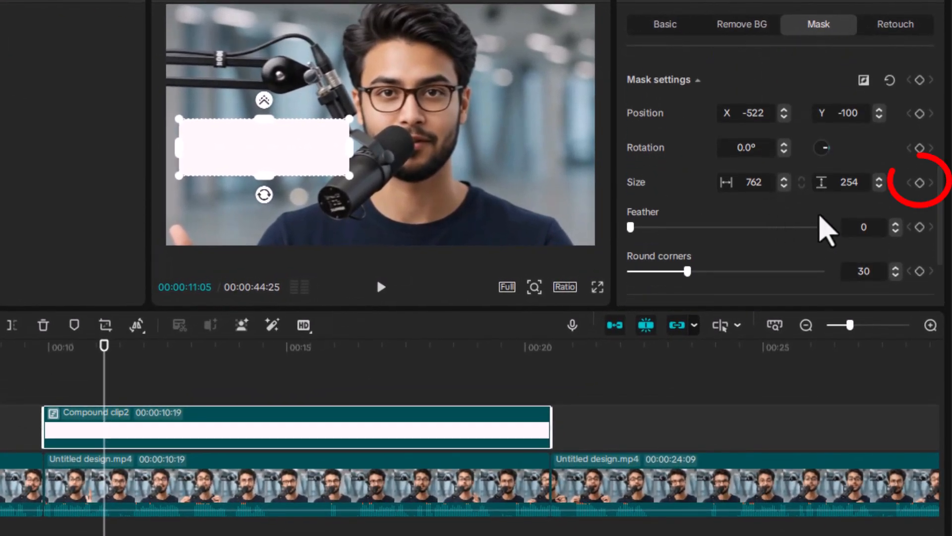
pyautogui.click(920, 183)
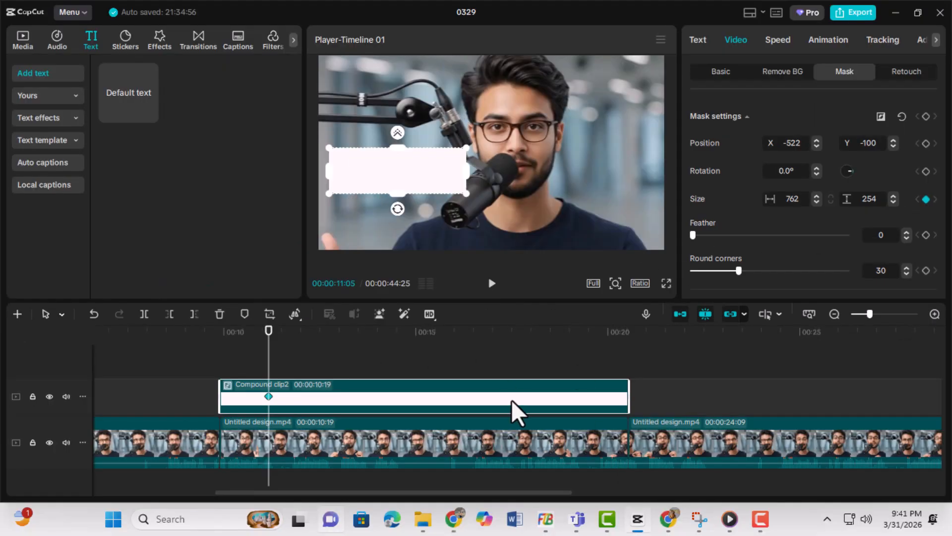
# Step: Shrink the mask to 1 by 0 at the compound clip's start, 00:00:09:27, creating its opening Size keyframe
pyautogui.click(219, 330)
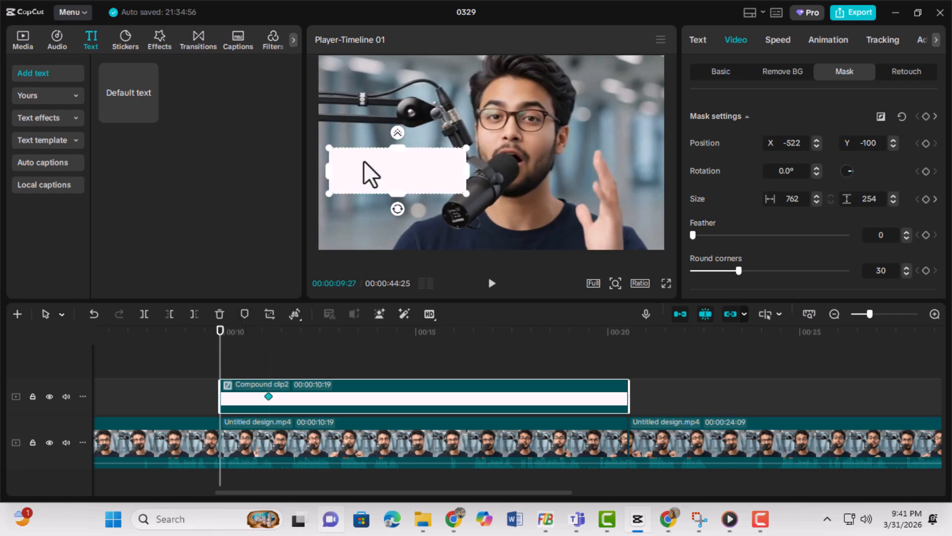
pyautogui.moveTo(328, 148); pyautogui.dragTo(396, 170)
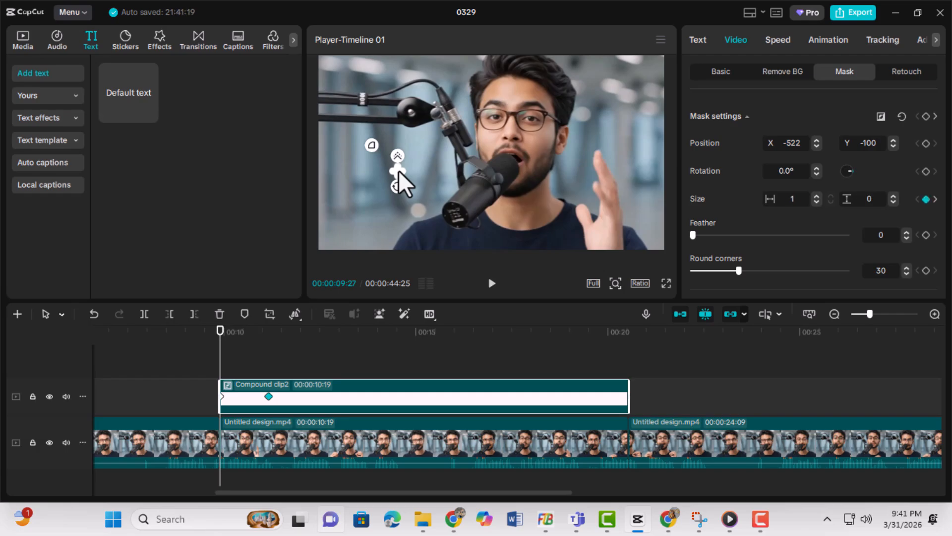
# Step: Preview the mask's opening animation, then apply the Circular Ease preset curve to the compound clip's keyframe at 00:00:11:05
pyautogui.click(200, 331)
pyautogui.press('space')
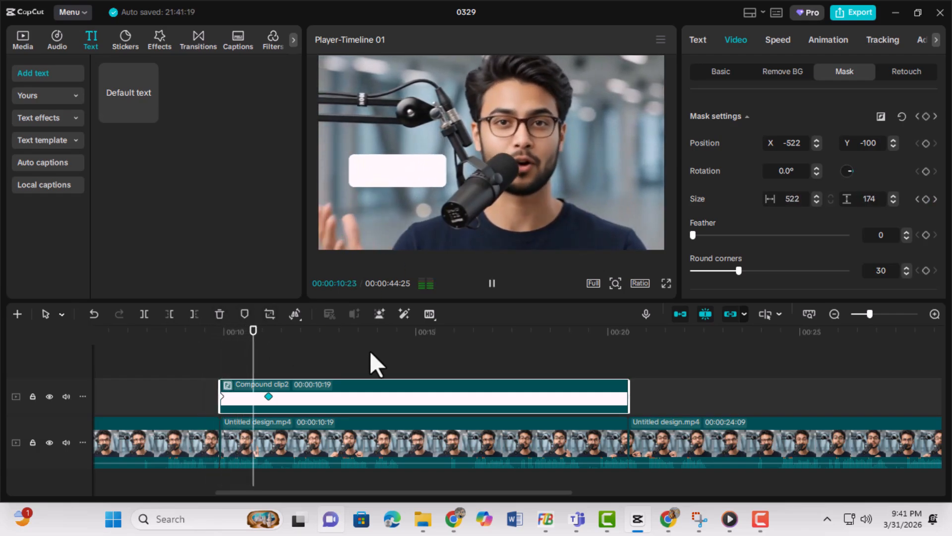
pyautogui.press('space')
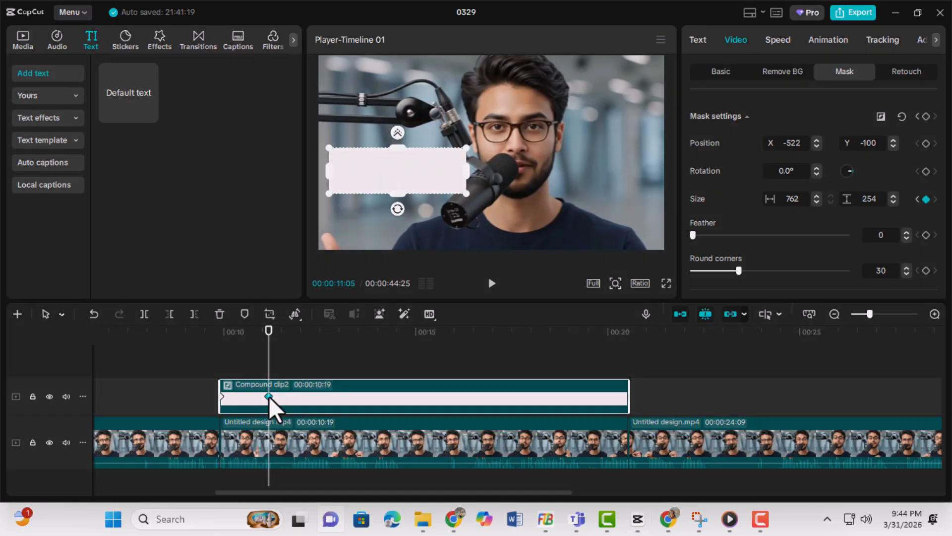
pyautogui.rightClick(269, 396)
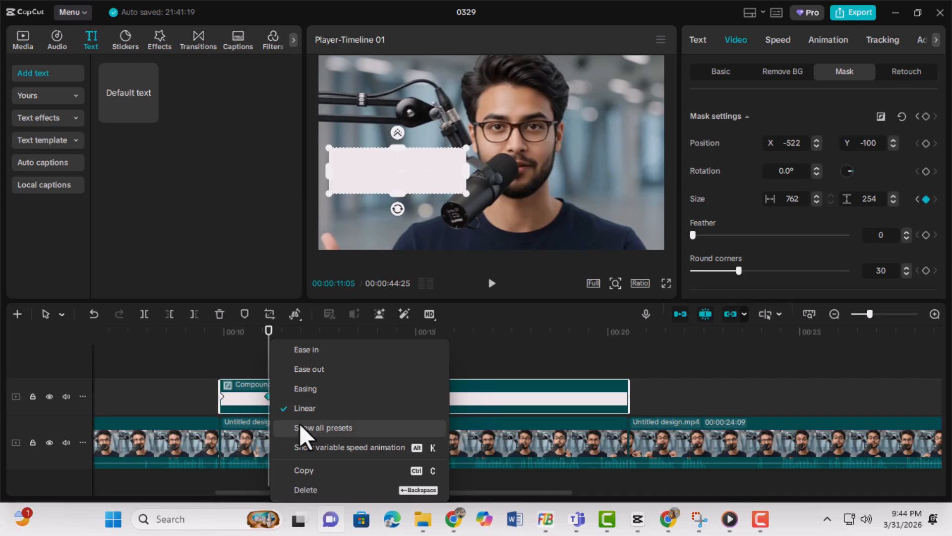
pyautogui.click(323, 427)
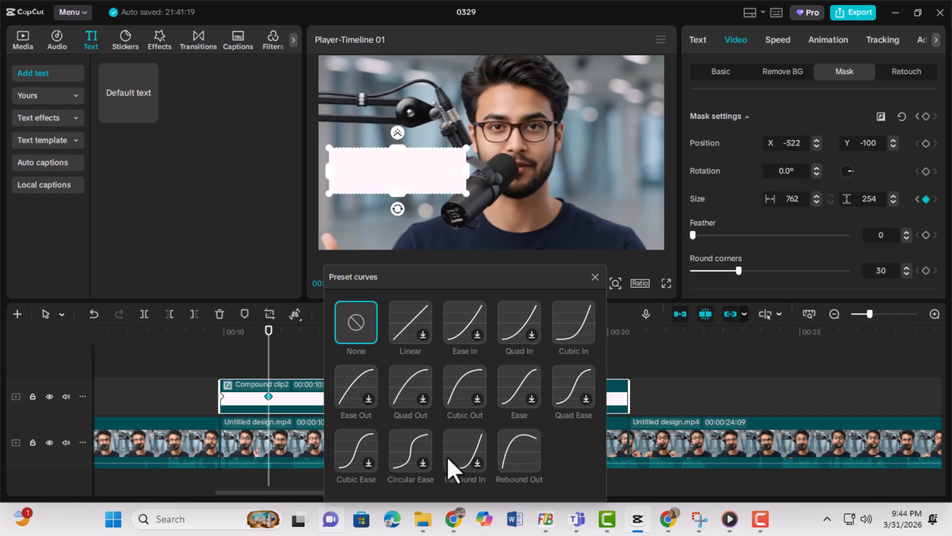
pyautogui.click(410, 450)
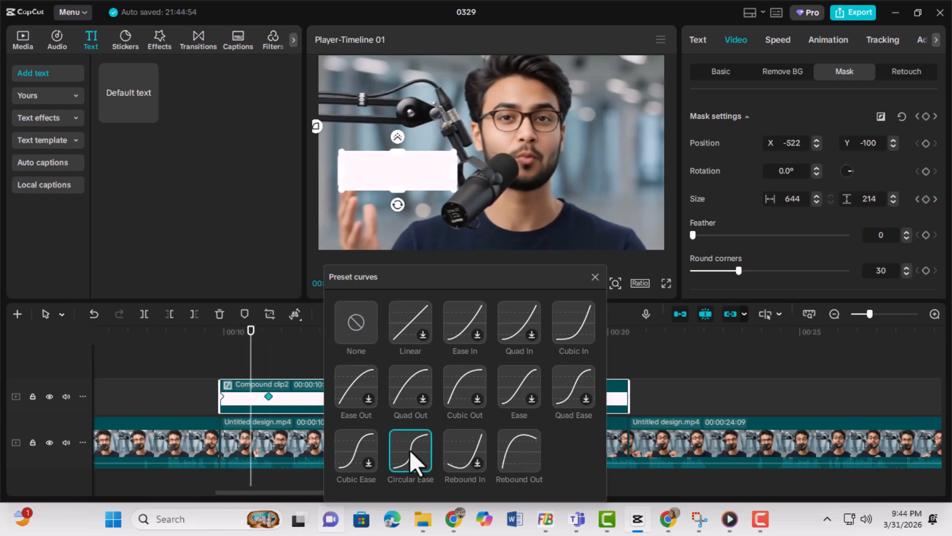
pyautogui.press('space')
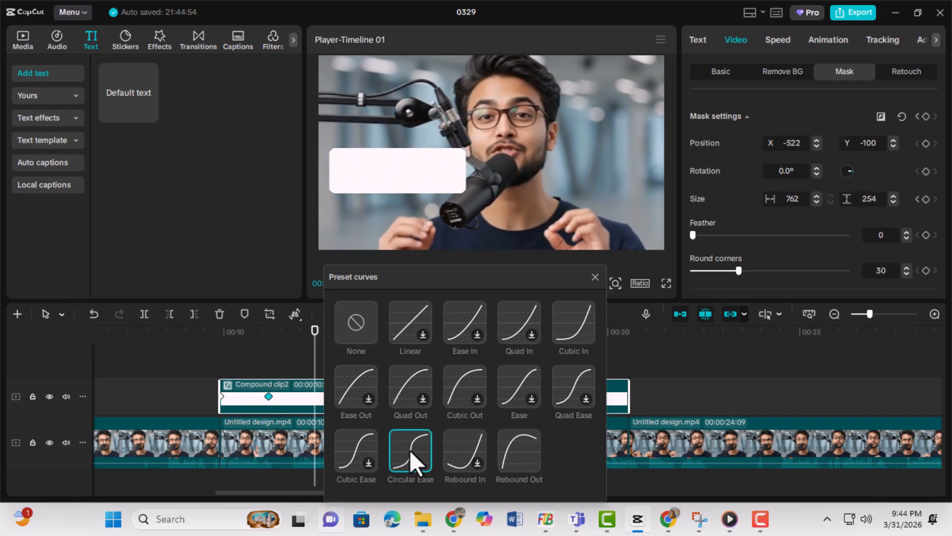
pyautogui.click(595, 276)
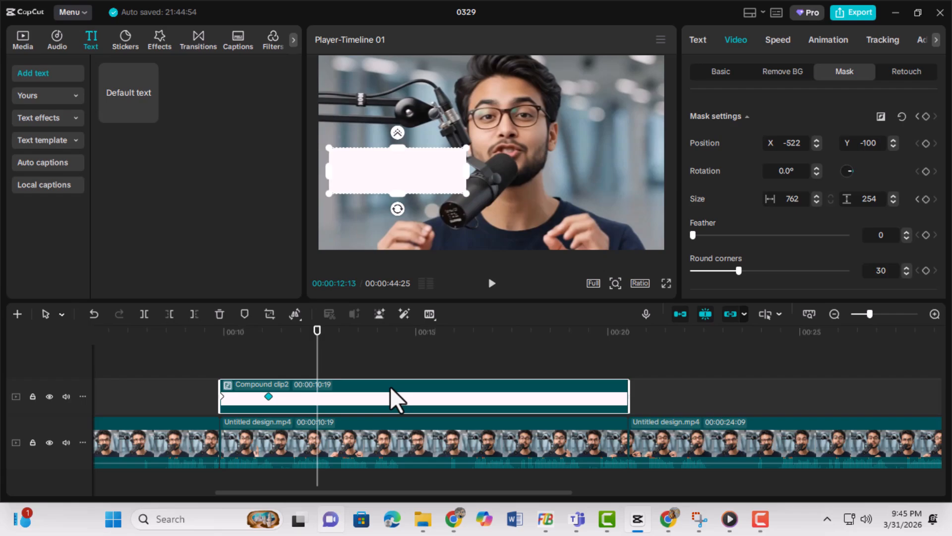
# Step: Mute the main video track and add a Size keyframe to the compound clip's mask at 00:00:19:03
pyautogui.click(65, 443)
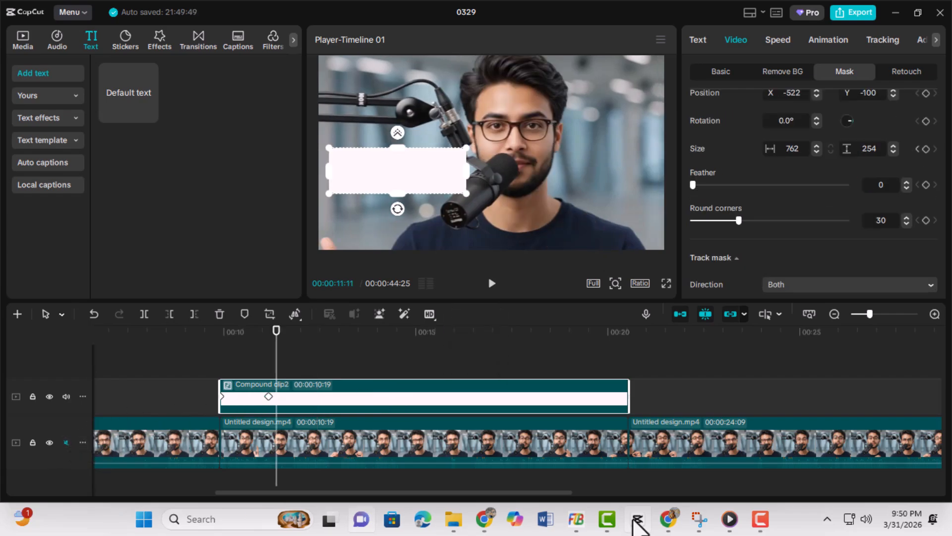
pyautogui.click(637, 519)
pyautogui.moveTo(617, 328); pyautogui.dragTo(573, 344)
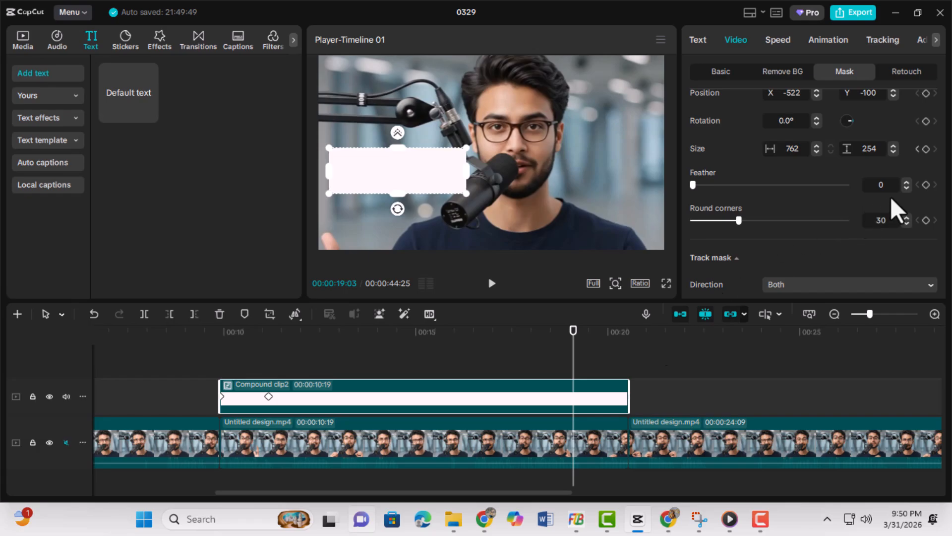
pyautogui.click(926, 149)
# Step: Collapse the mask's height to 0 at 00:00:20:11 and apply the Cubic In preset curve to that keyframe
pyautogui.moveTo(579, 330); pyautogui.dragTo(621, 334)
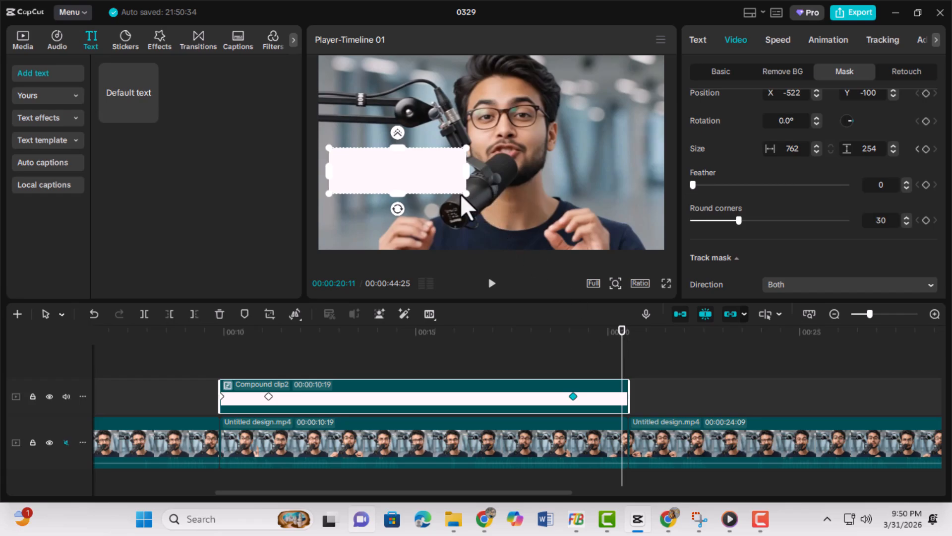
pyautogui.moveTo(396, 146); pyautogui.dragTo(401, 179)
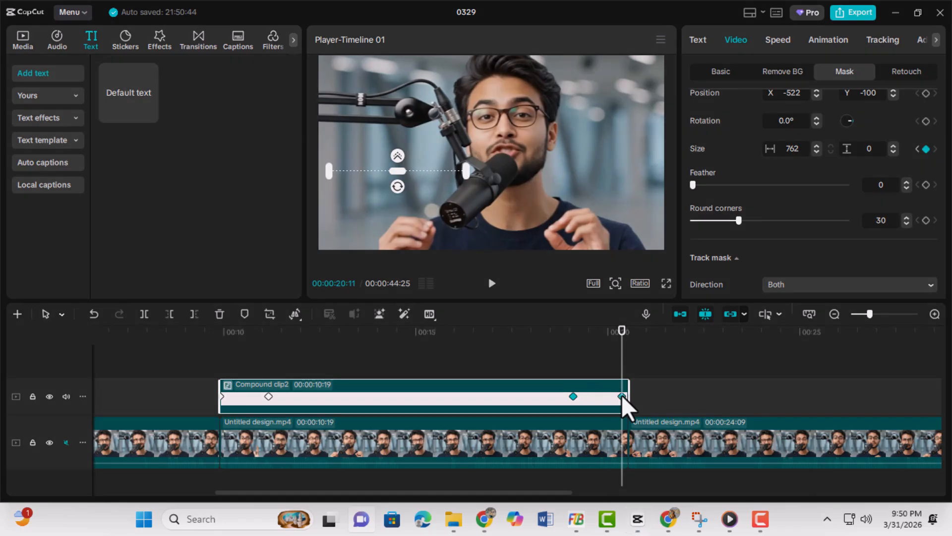
pyautogui.rightClick(621, 395)
pyautogui.click(658, 433)
pyautogui.click(919, 325)
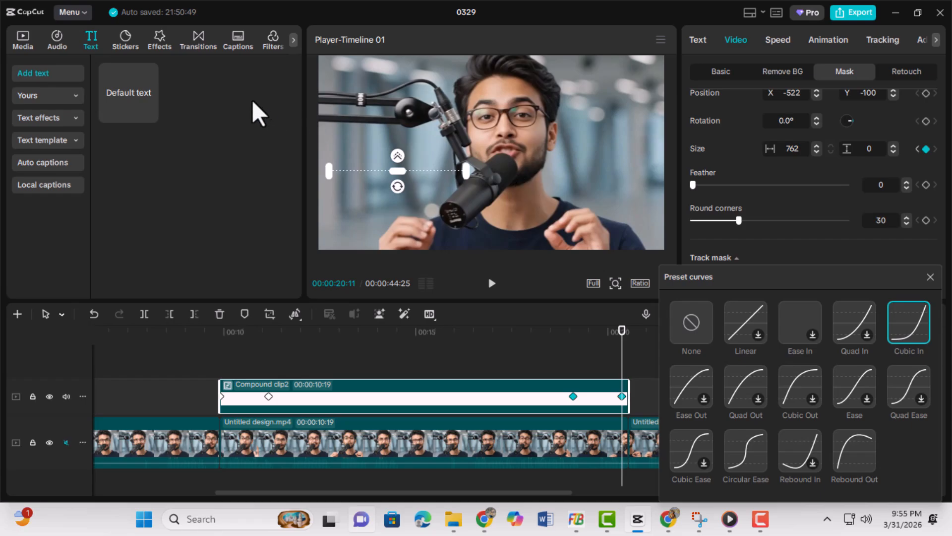
pyautogui.click(930, 277)
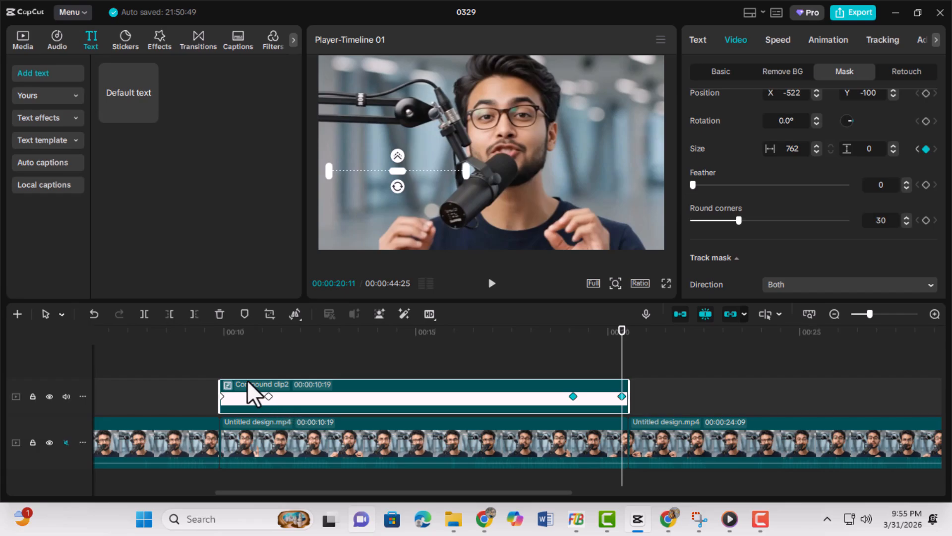
# Step: Duplicate the main track's video segment beneath the compound clip onto a new track above the compound clip
pyautogui.click(275, 444)
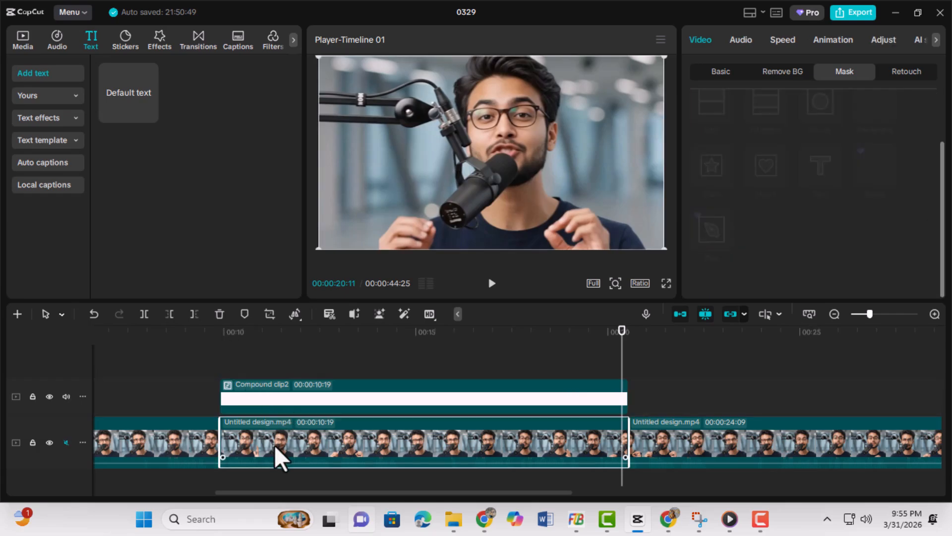
pyautogui.press('alt')
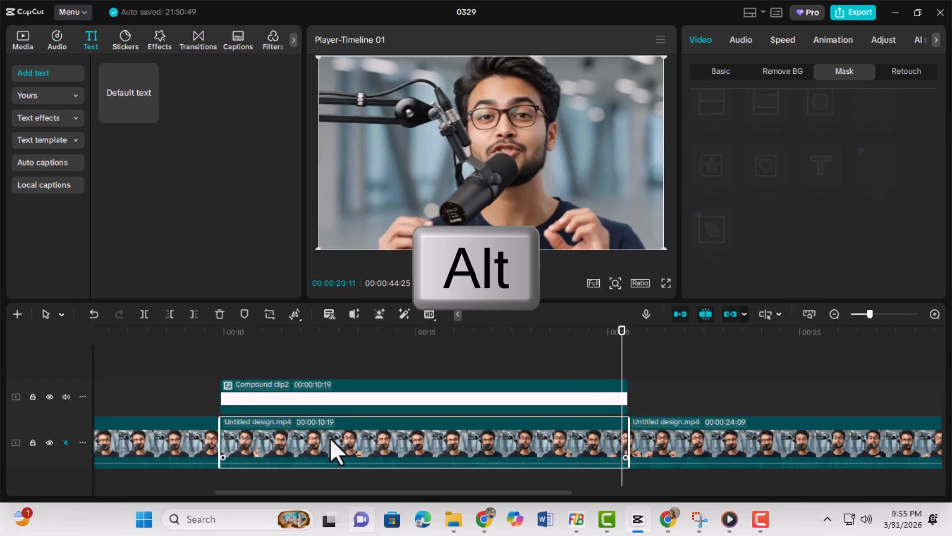
pyautogui.moveTo(325, 445); pyautogui.dragTo(326, 360)
pyautogui.moveTo(358, 397)
pyautogui.mouseDown()
pyautogui.moveTo(361, 376)
pyautogui.moveTo(364, 392)
pyautogui.mouseUp()
pyautogui.click(378, 426)
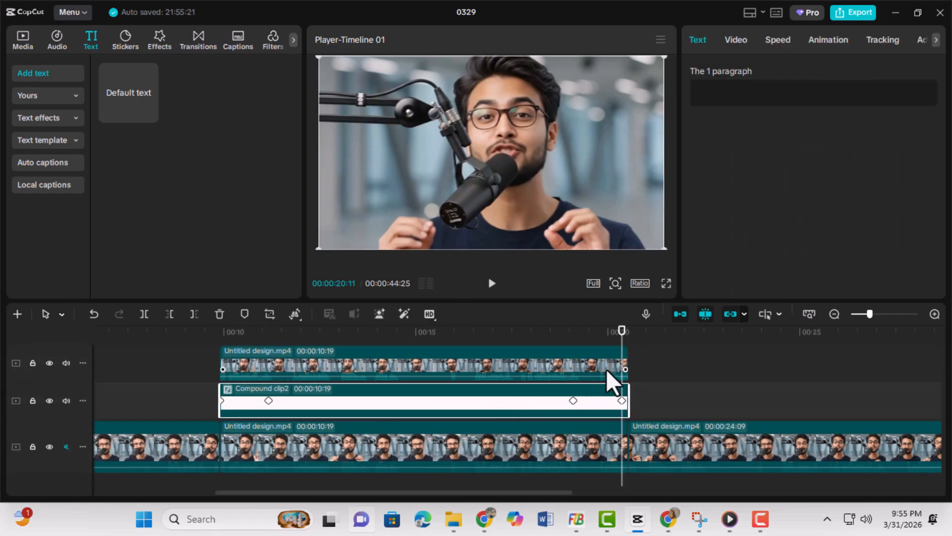
# Step: Copy the compound clip's attributes and paste all video and audio attributes onto the duplicated video clip, maintaining keyframe timing
pyautogui.click(523, 362)
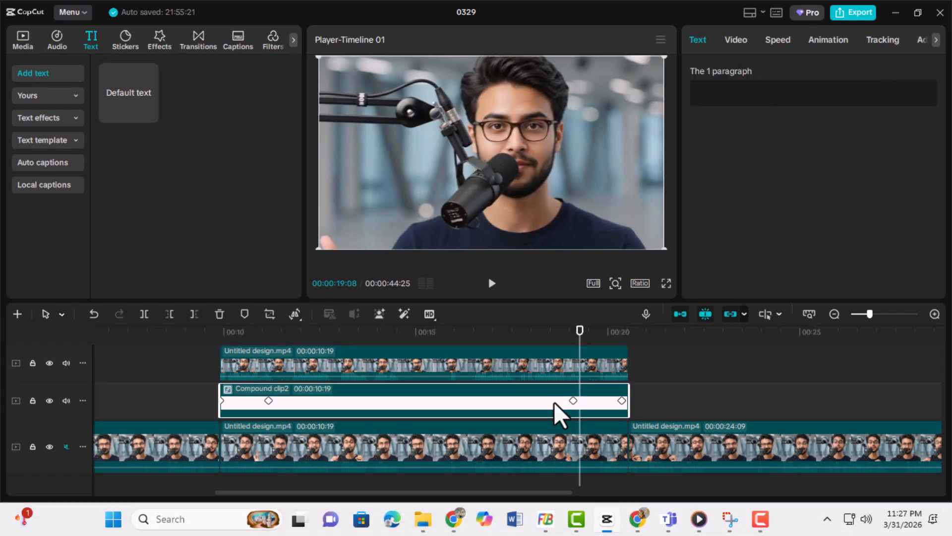
pyautogui.rightClick(461, 401)
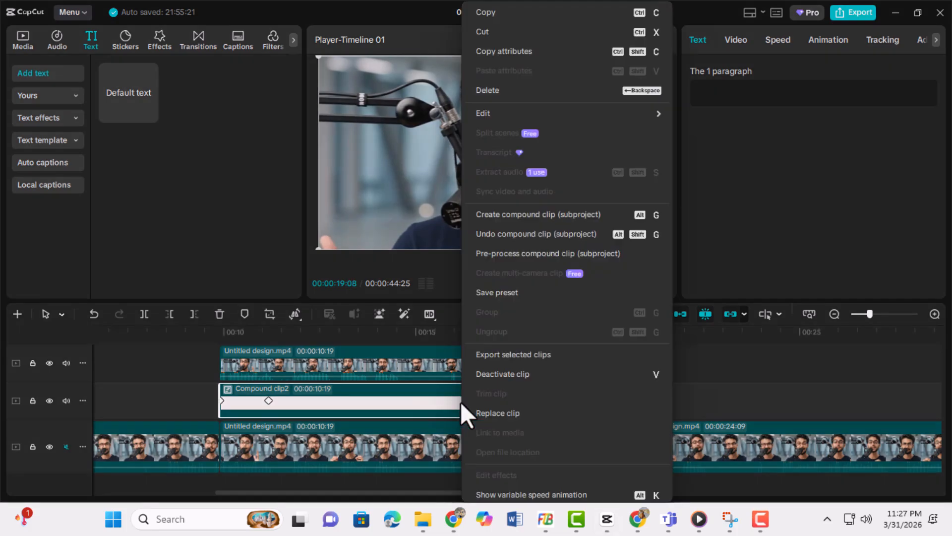
pyautogui.click(498, 49)
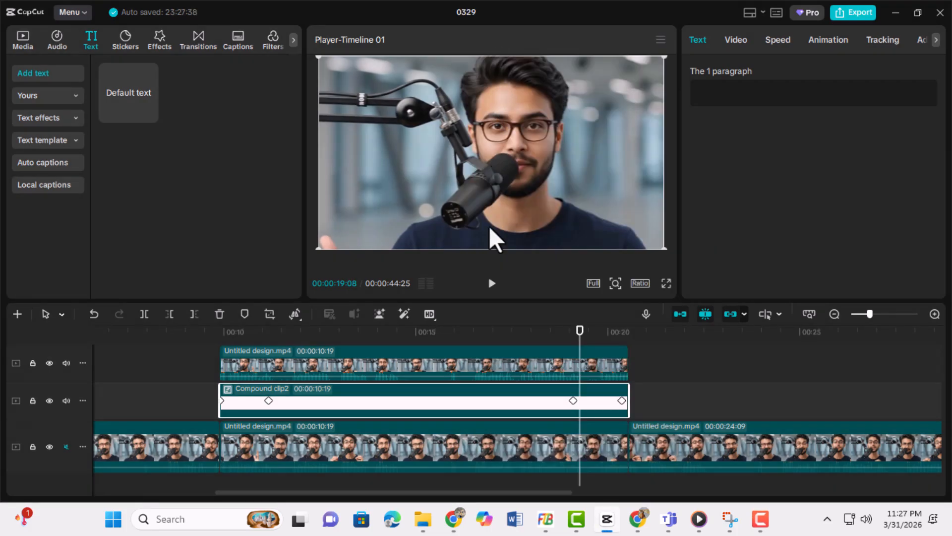
pyautogui.click(443, 365)
pyautogui.rightClick(443, 365)
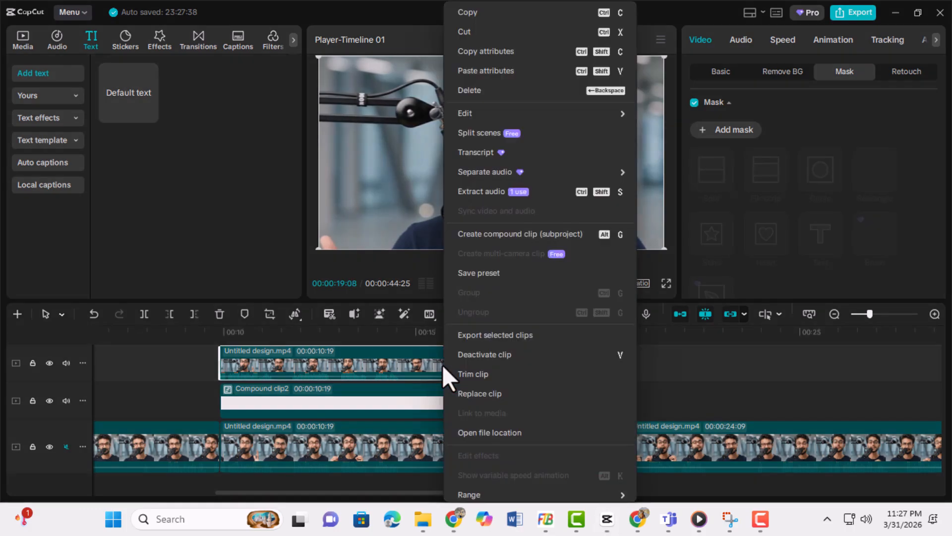
pyautogui.click(511, 70)
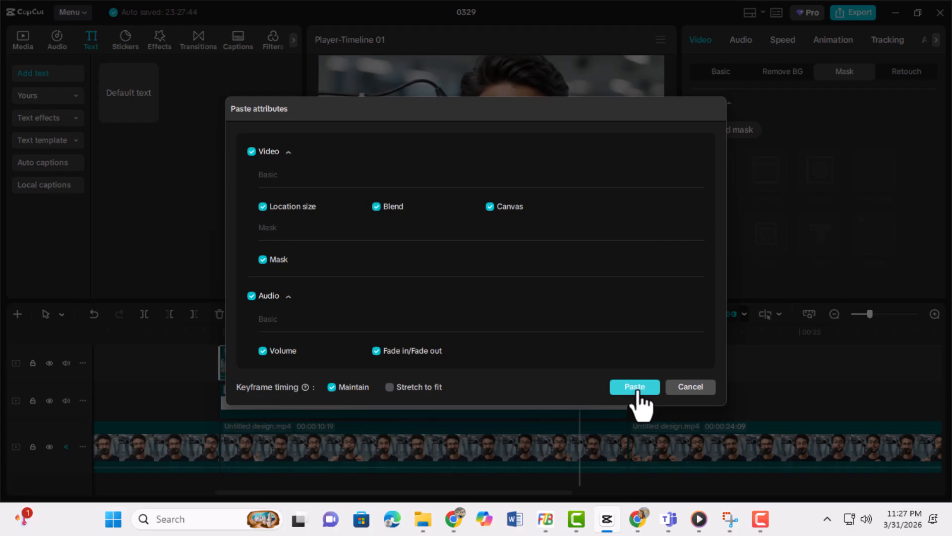
pyautogui.click(636, 391)
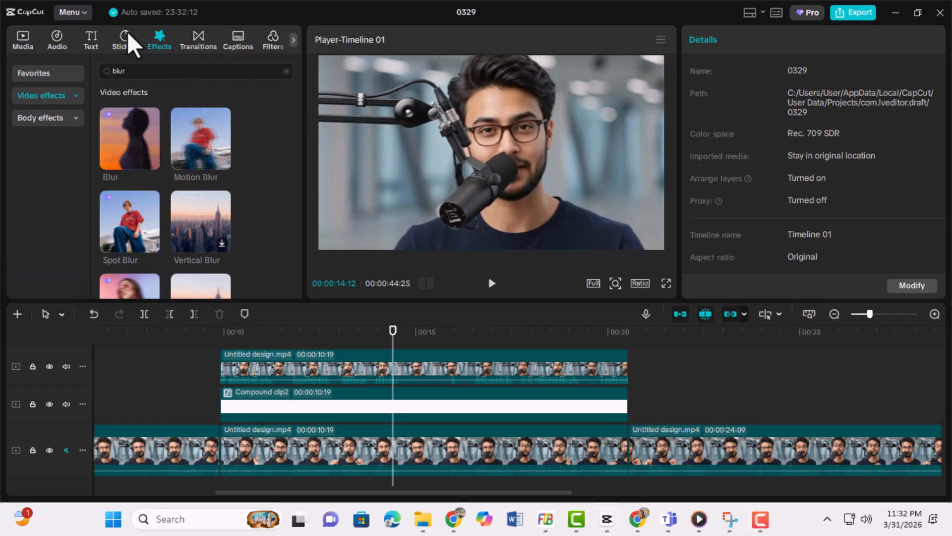
# Step: Apply a blur video effect from the "blur" search to the duplicated clip on the top track
pyautogui.click(169, 75)
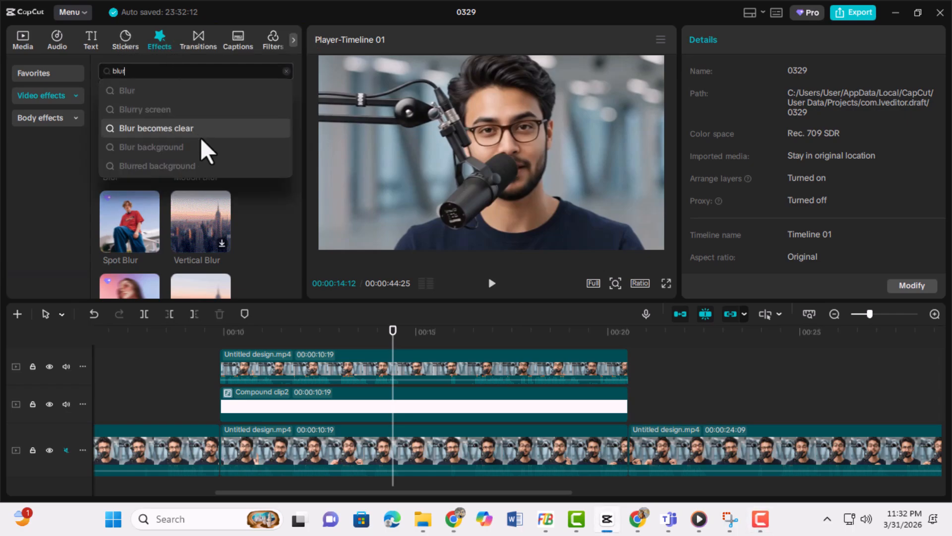
pyautogui.moveTo(206, 120); pyautogui.dragTo(349, 372)
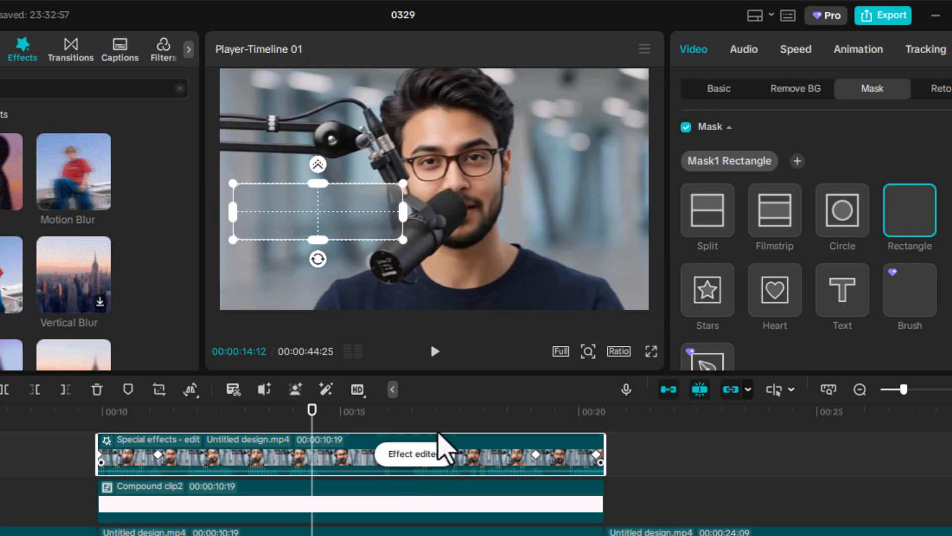
pyautogui.click(656, 473)
pyautogui.moveTo(328, 411); pyautogui.dragTo(332, 410)
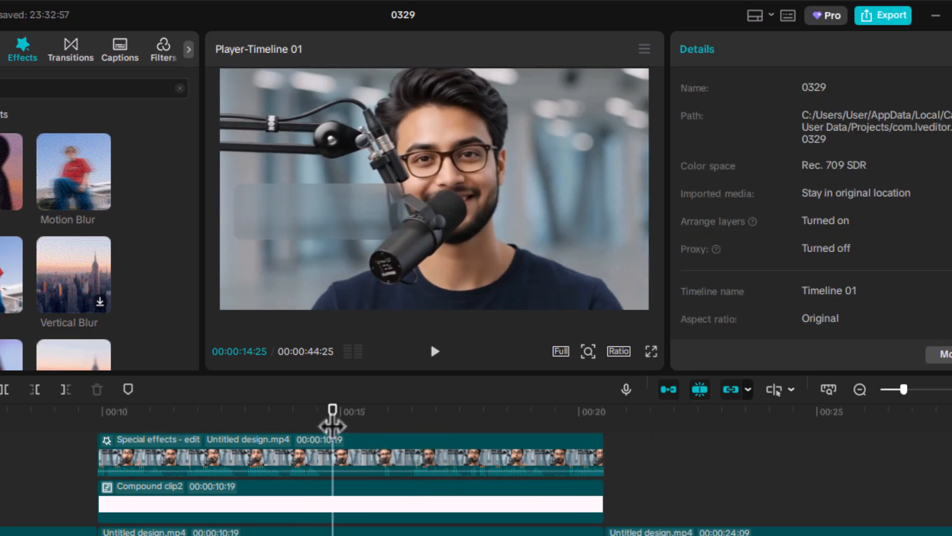
# Step: Set the Feather of the blurred top clip's rectangle mask to 8
pyautogui.click(440, 466)
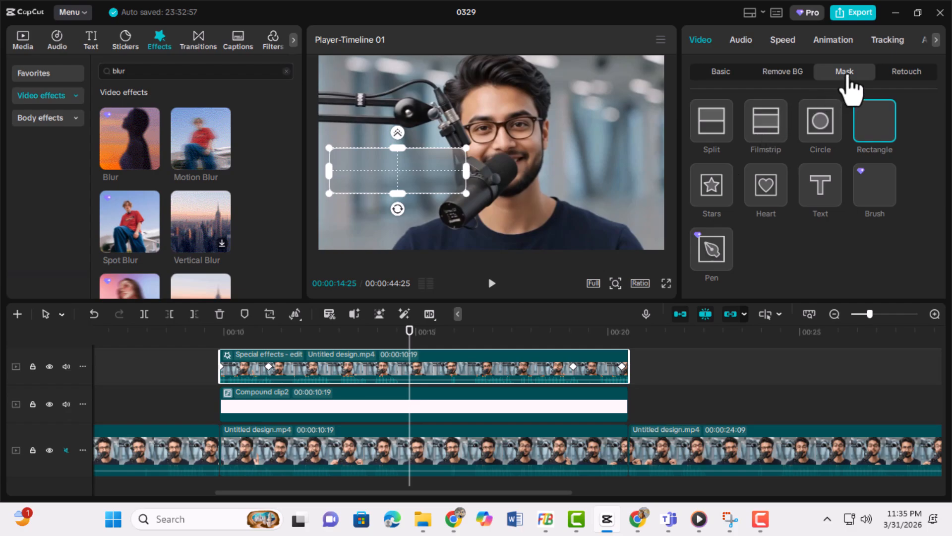
pyautogui.scroll(-5, 831, 245)
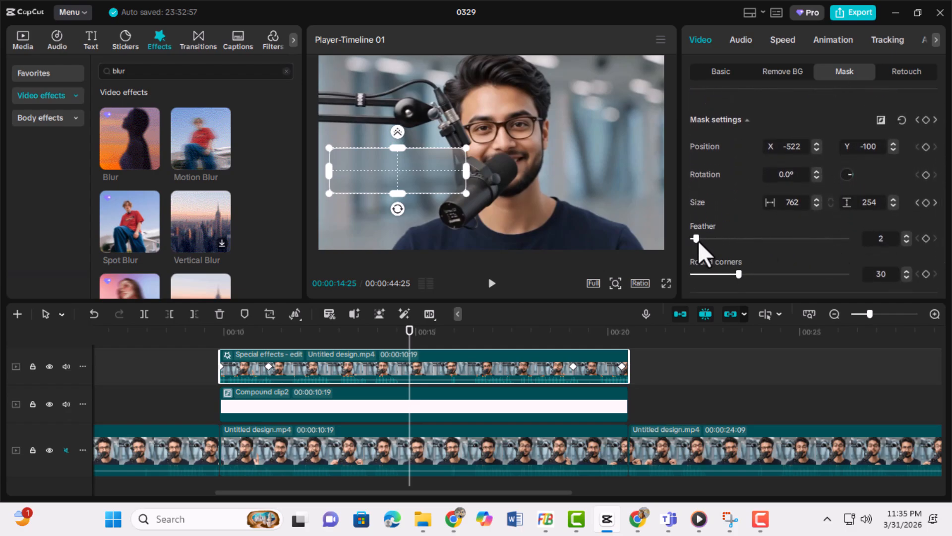
pyautogui.moveTo(706, 240); pyautogui.dragTo(706, 241)
# Step: Raise the Shadow adjustment of the blurred top clip to brighten the glass box
pyautogui.click(925, 40)
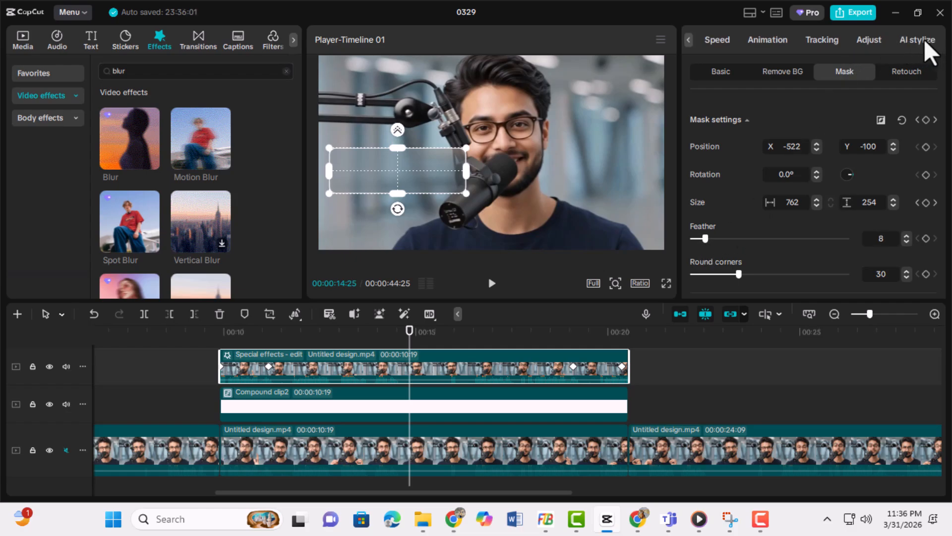
pyautogui.click(875, 40)
pyautogui.scroll(-8, 789, 238)
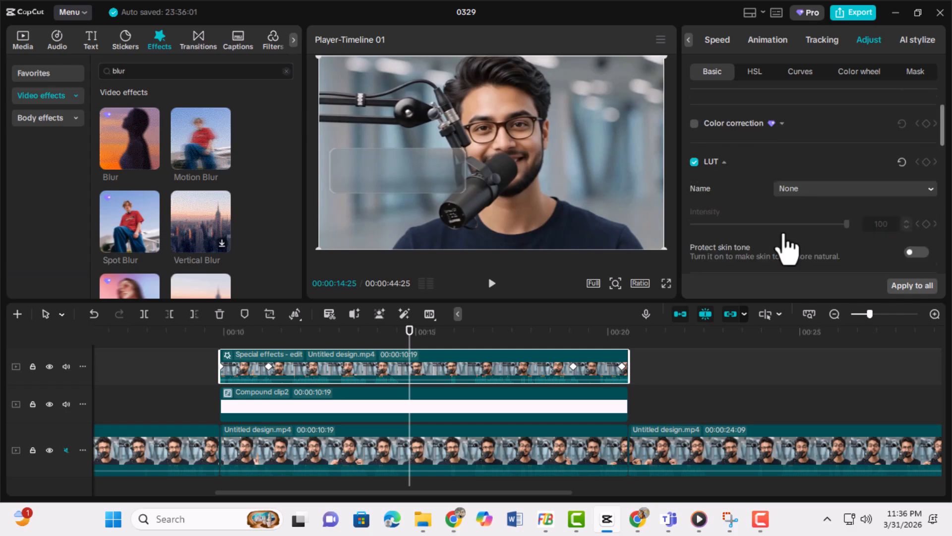
pyautogui.scroll(-5, 797, 253)
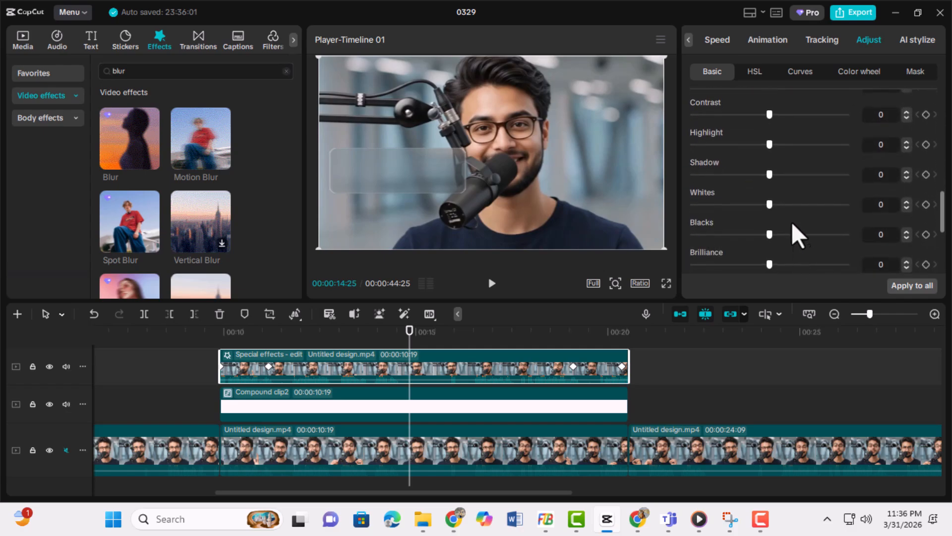
pyautogui.moveTo(804, 179); pyautogui.dragTo(812, 175)
pyautogui.click(208, 332)
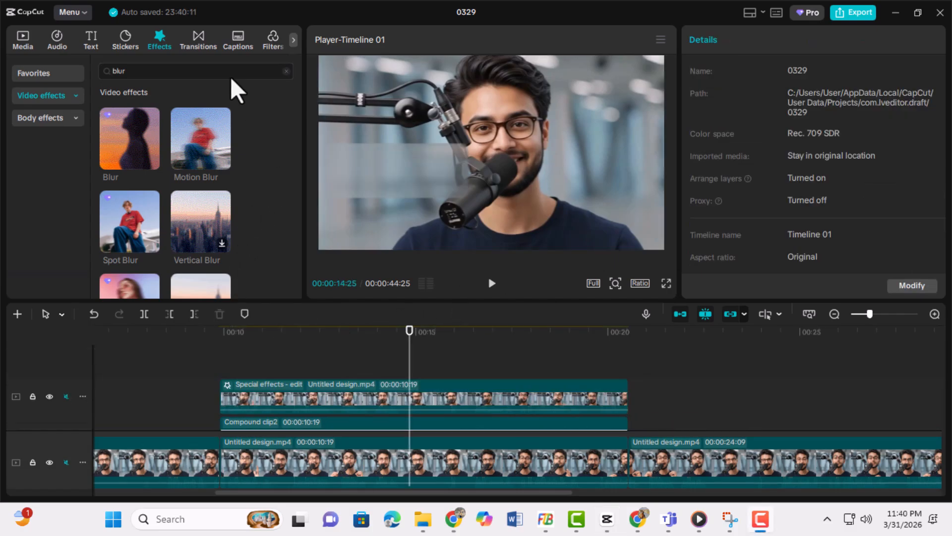
# Step: Add a default text clip above the blurred clip and extend it to span that clip's full length
pyautogui.click(90, 40)
pyautogui.moveTo(129, 93); pyautogui.dragTo(229, 375)
pyautogui.moveTo(341, 386); pyautogui.dragTo(625, 425)
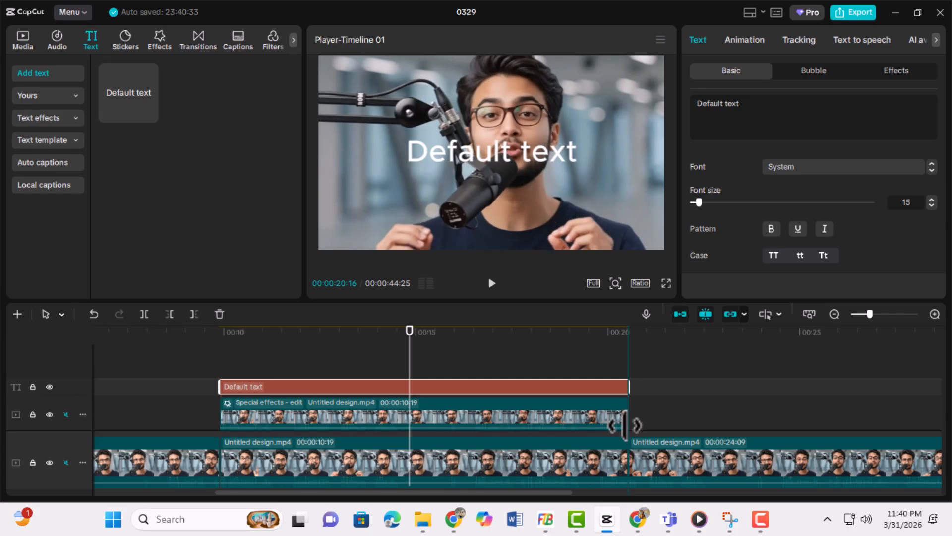
# Step: Move the default text onto the glass box and scale it down to fit inside the box's width
pyautogui.click(437, 414)
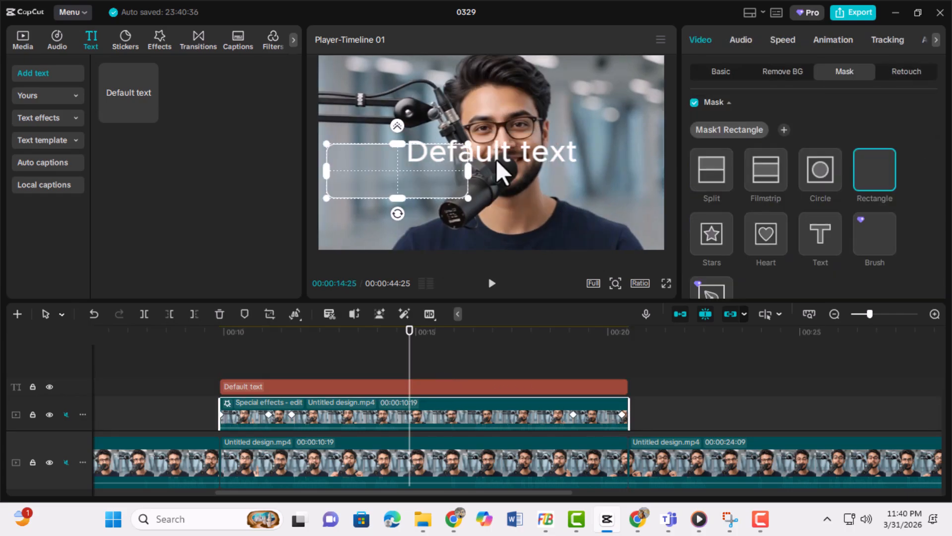
pyautogui.click(465, 387)
pyautogui.moveTo(542, 153); pyautogui.dragTo(474, 168)
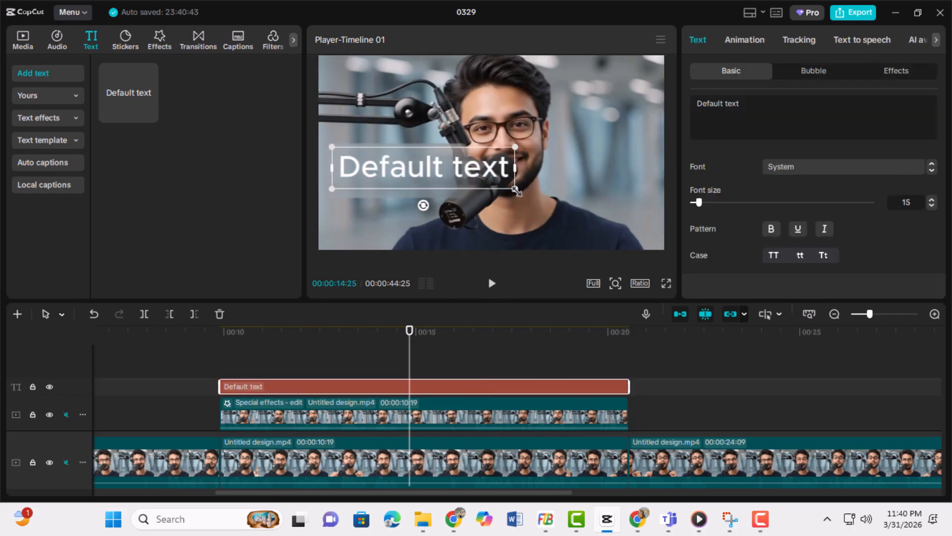
pyautogui.moveTo(522, 190); pyautogui.dragTo(397, 165)
pyautogui.scroll(8, 542, 213)
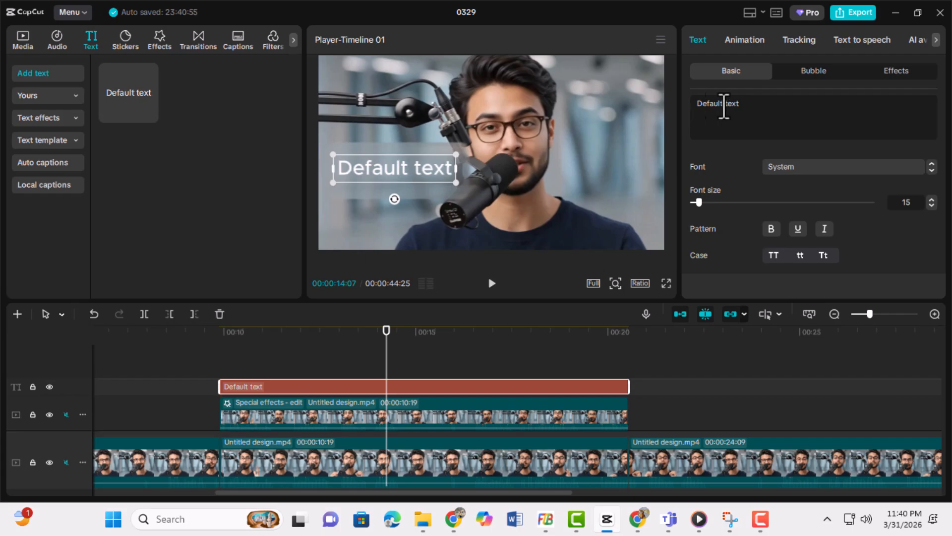
# Step: Replace the default text with "Glass Effect" and set its font size to 13
pyautogui.write('Glas')
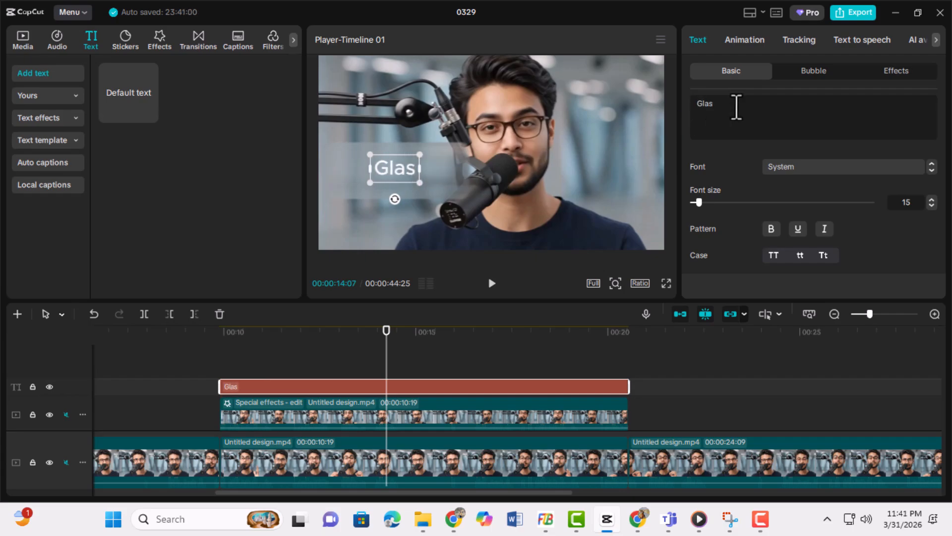
pyautogui.write('s Effect')
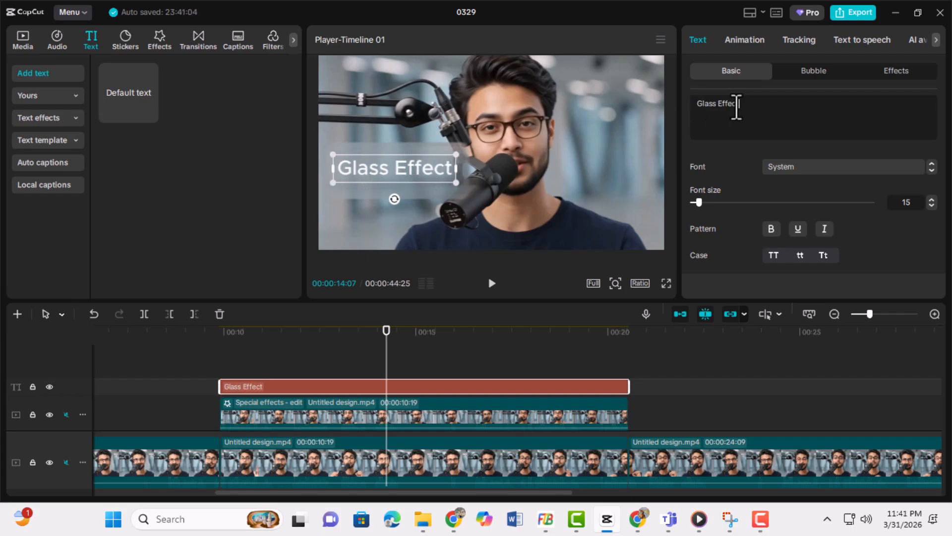
pyautogui.click(933, 206)
pyautogui.click(933, 207)
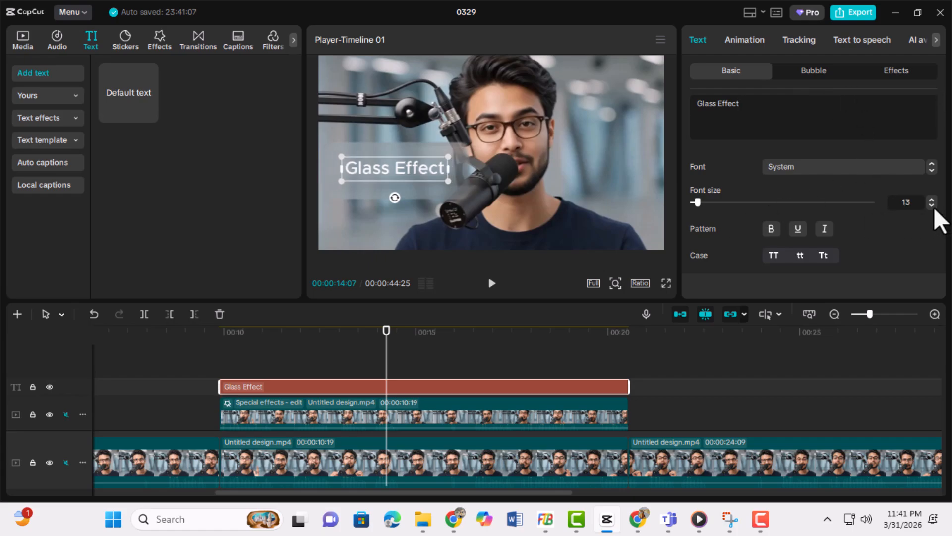
# Step: Trim both ends of the Glass Effect text clip so it starts slightly after and ends slightly before the blurred clip
pyautogui.click(209, 334)
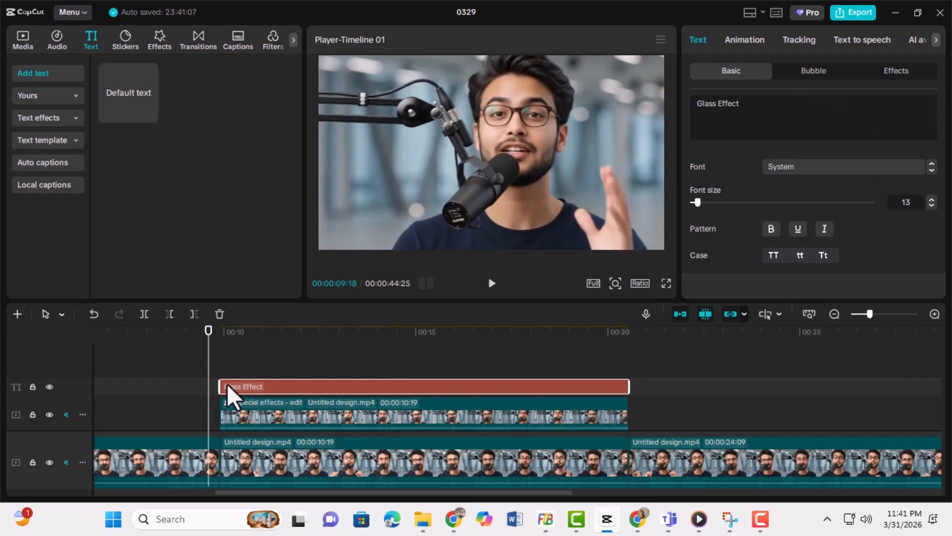
pyautogui.moveTo(221, 386); pyautogui.dragTo(229, 386)
pyautogui.moveTo(628, 386); pyautogui.dragTo(621, 386)
# Step: Play back the glass box section to check the timing of the text against the box animation
pyautogui.press('space')
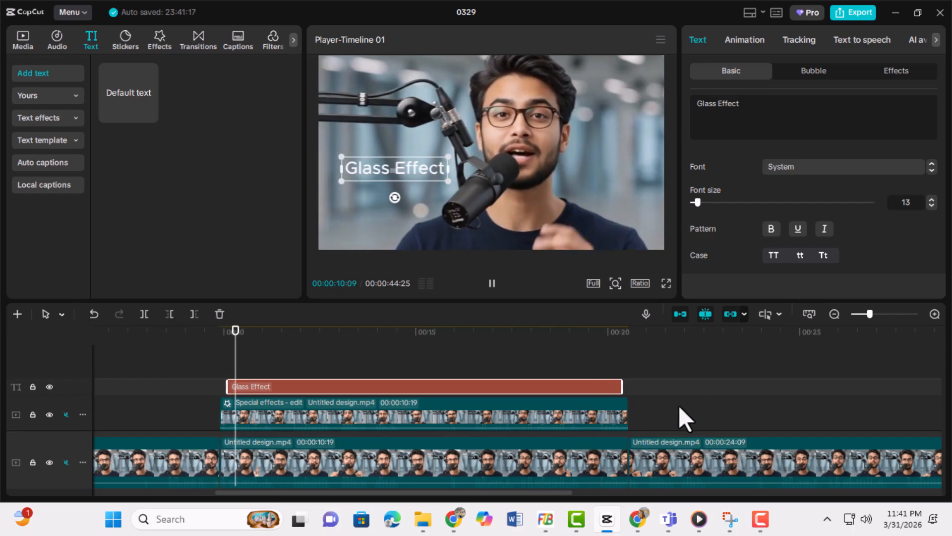
pyautogui.click(468, 357)
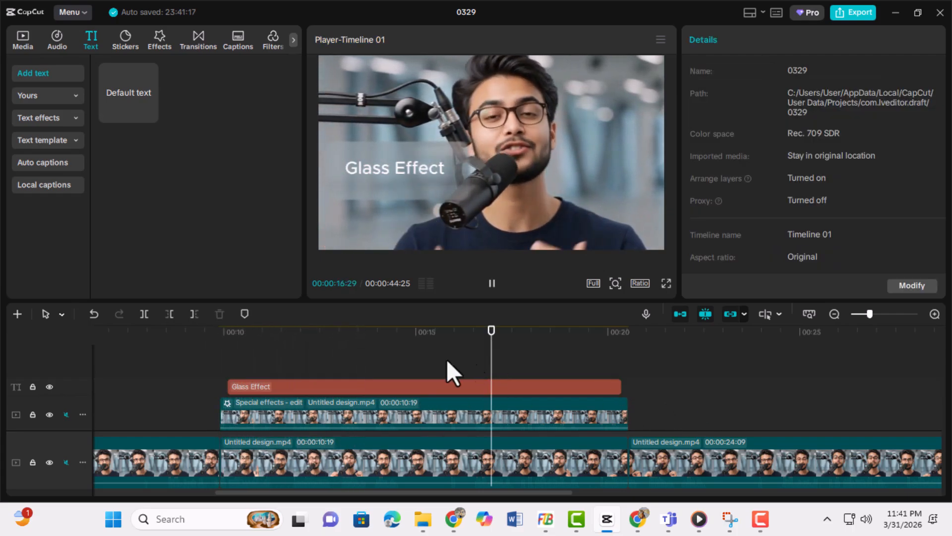
pyautogui.click(219, 341)
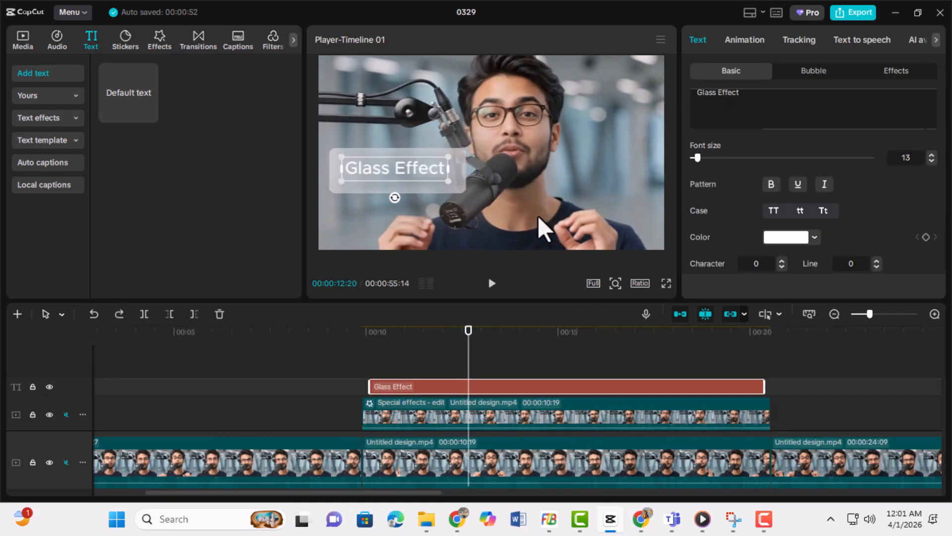
# Step: Apply the green glow preset style to the Glass Effect text and preview it from just before the glass box appears
pyautogui.scroll(-5, 877, 198)
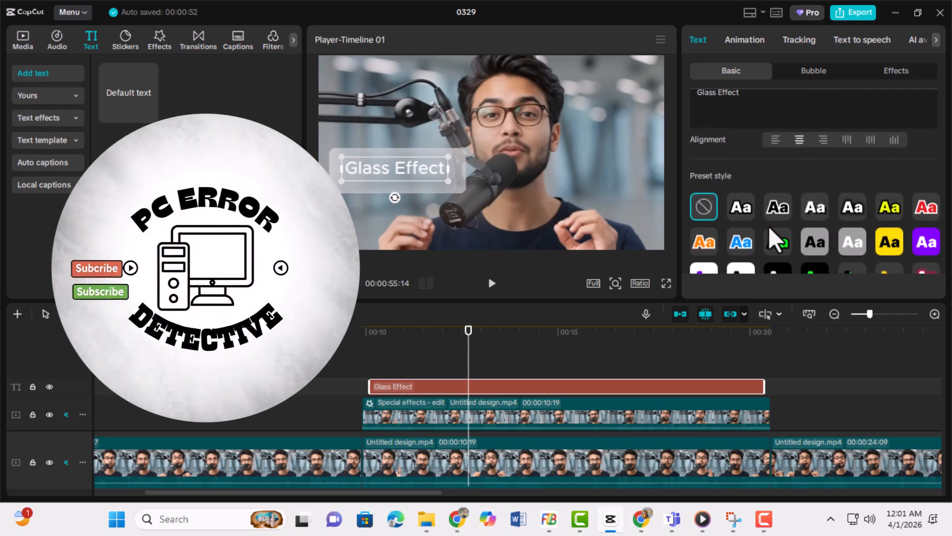
pyautogui.scroll(-2, 744, 245)
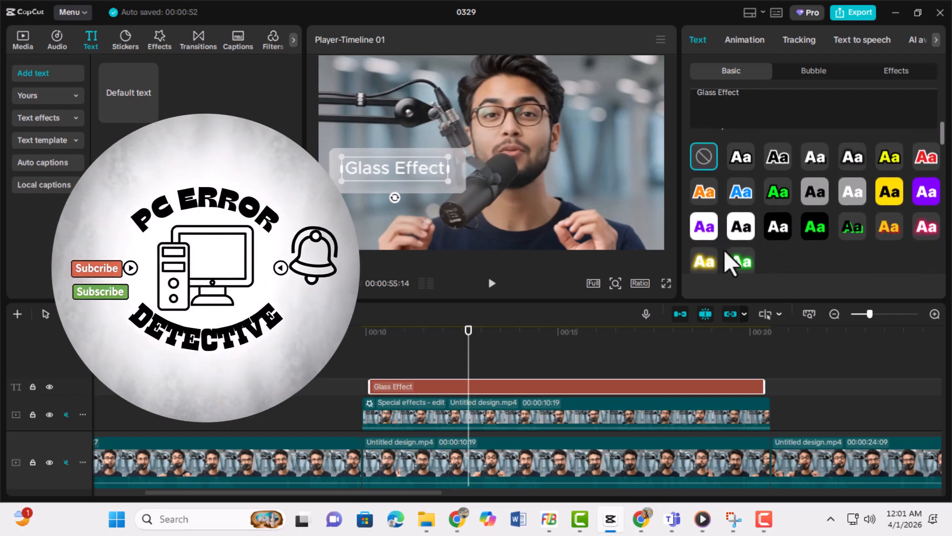
pyautogui.click(733, 262)
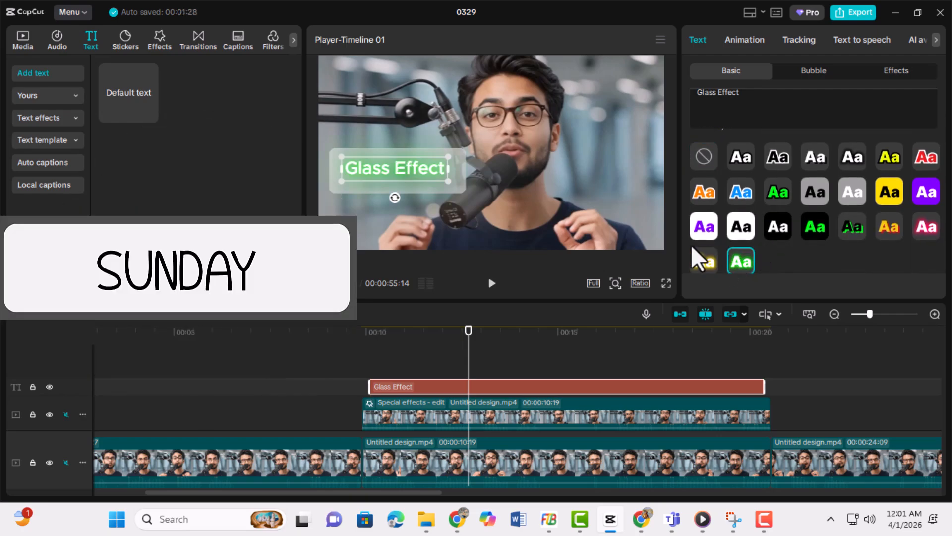
pyautogui.click(367, 331)
pyautogui.press('space')
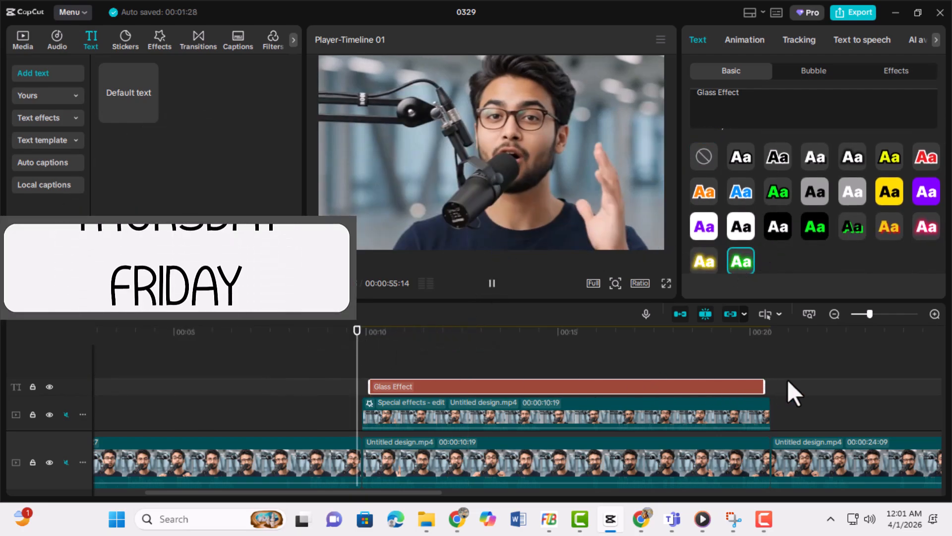